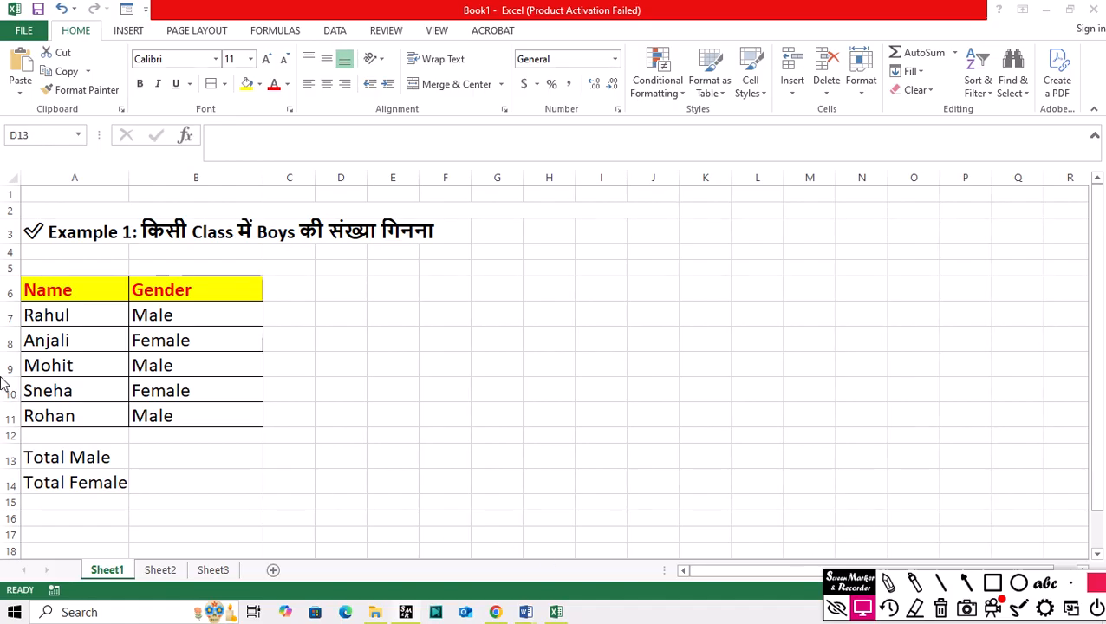
double_click(57, 292)
click(62, 289)
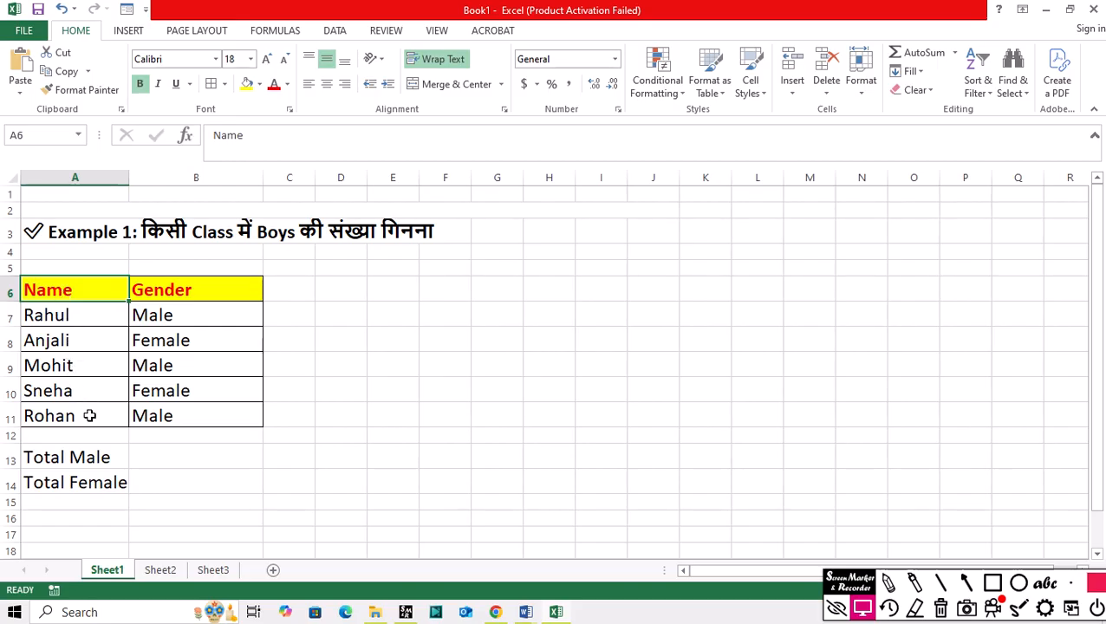
double_click(222, 293)
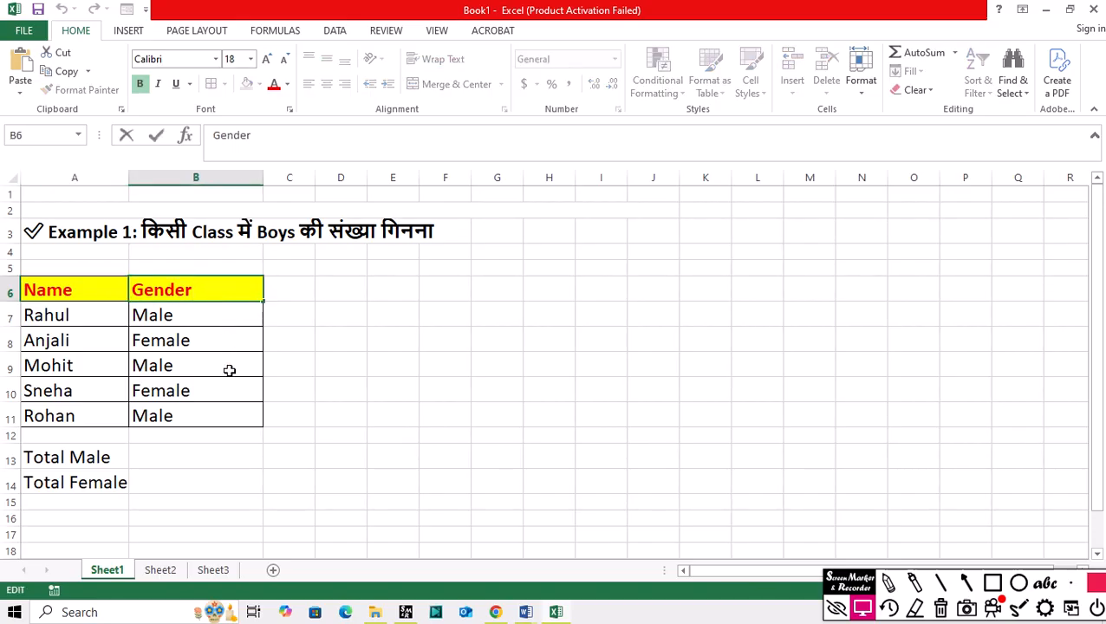
click(293, 371)
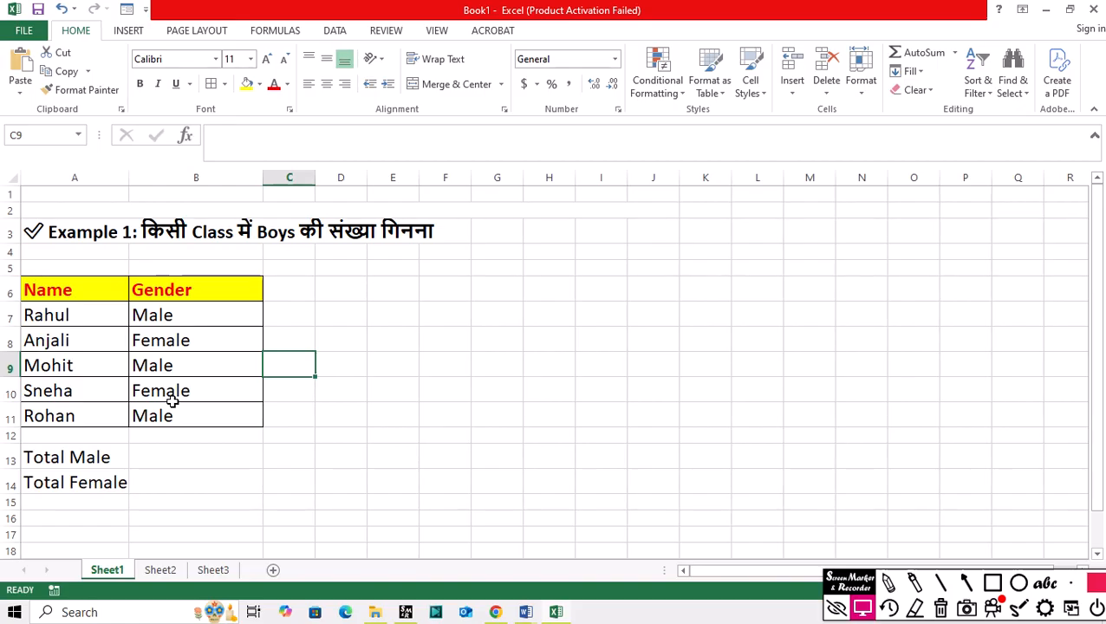
- Enter =COUNTIF(B7:B11,"Male") in cell B13 to count the male students beside Total Male
click(184, 460)
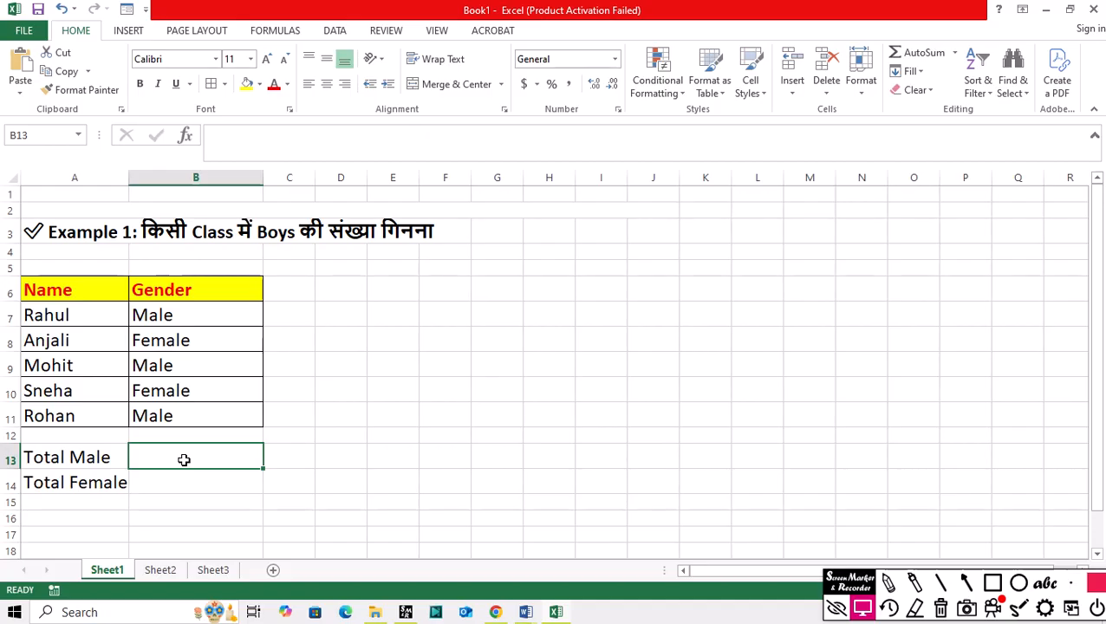
text(=)
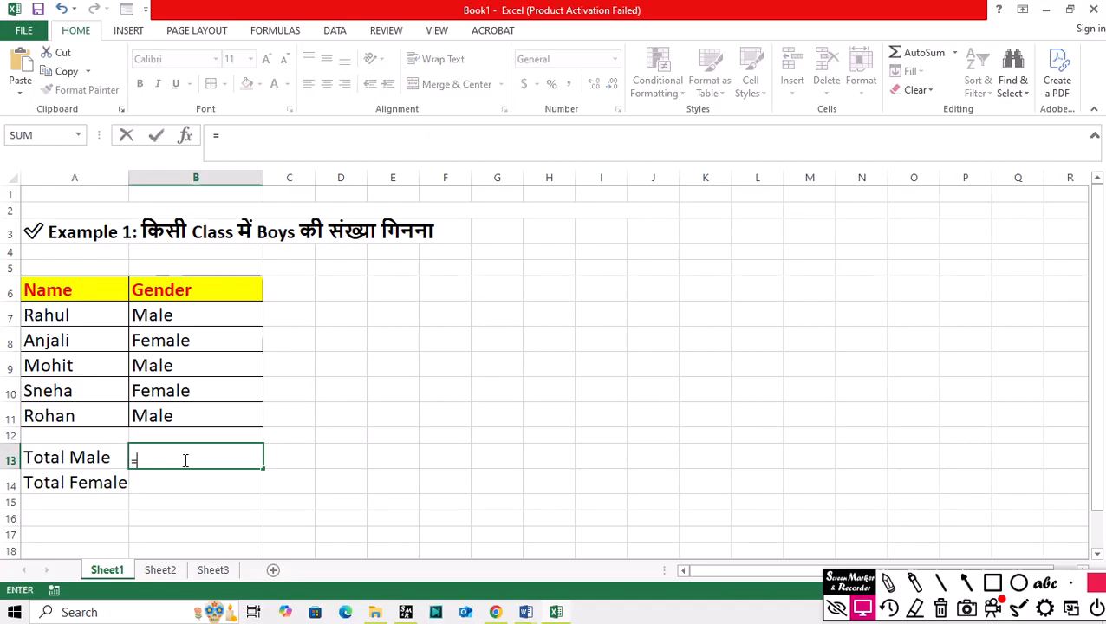
text(co)
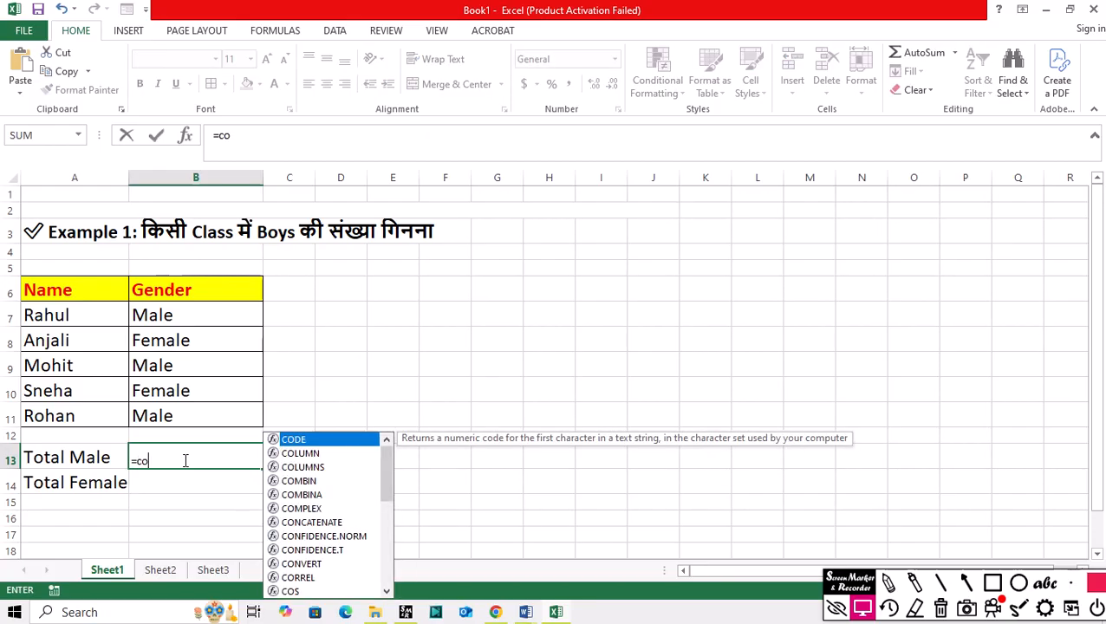
text(unti)
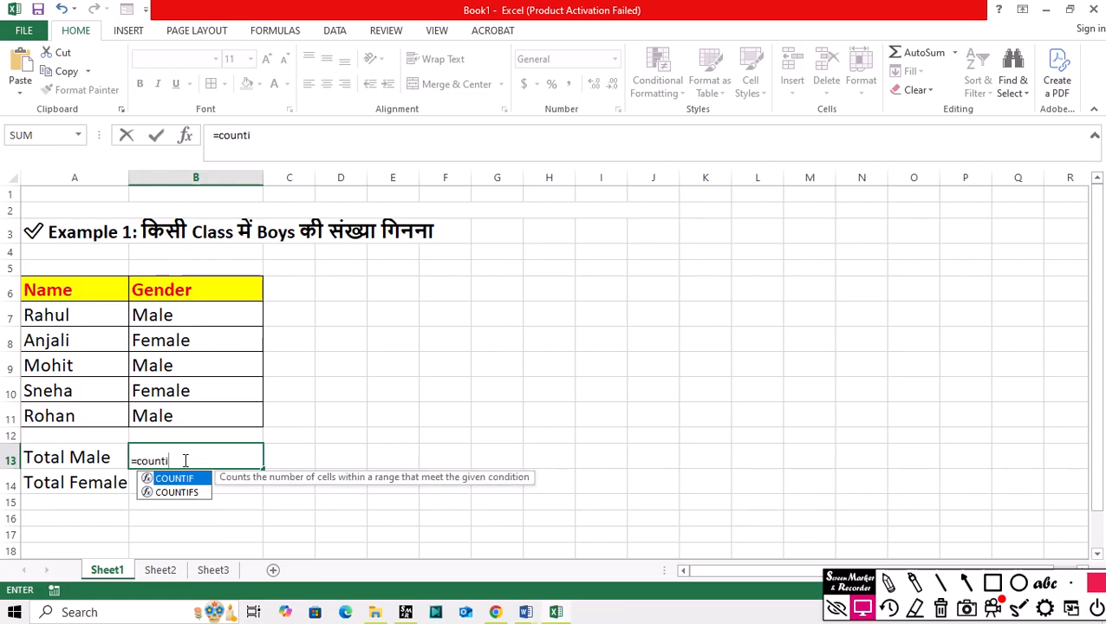
text(f()
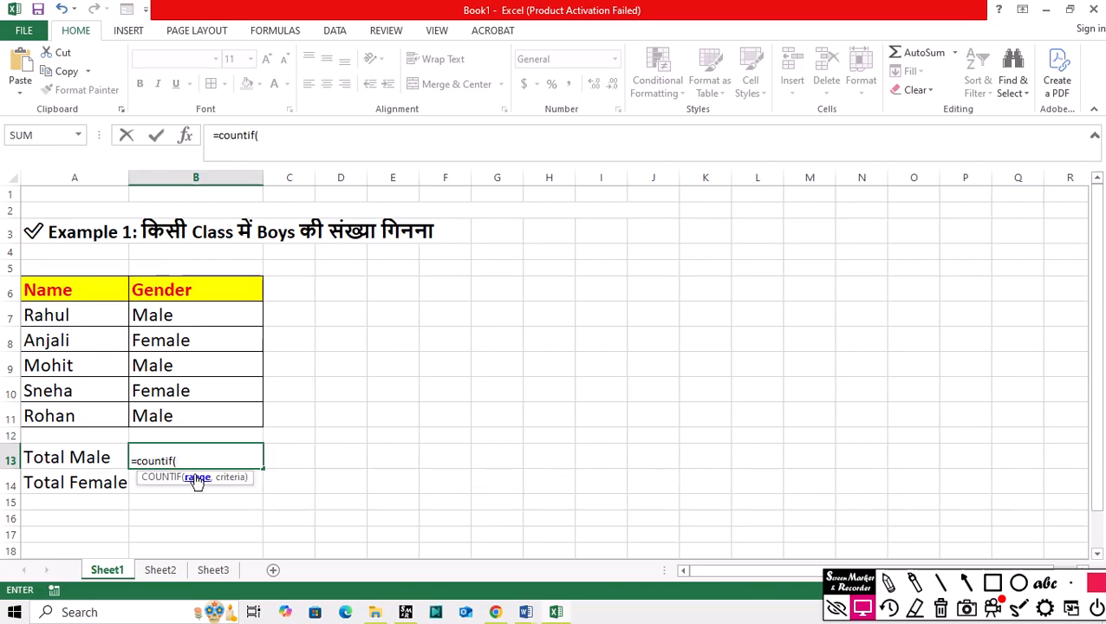
drag(168, 317, 171, 416)
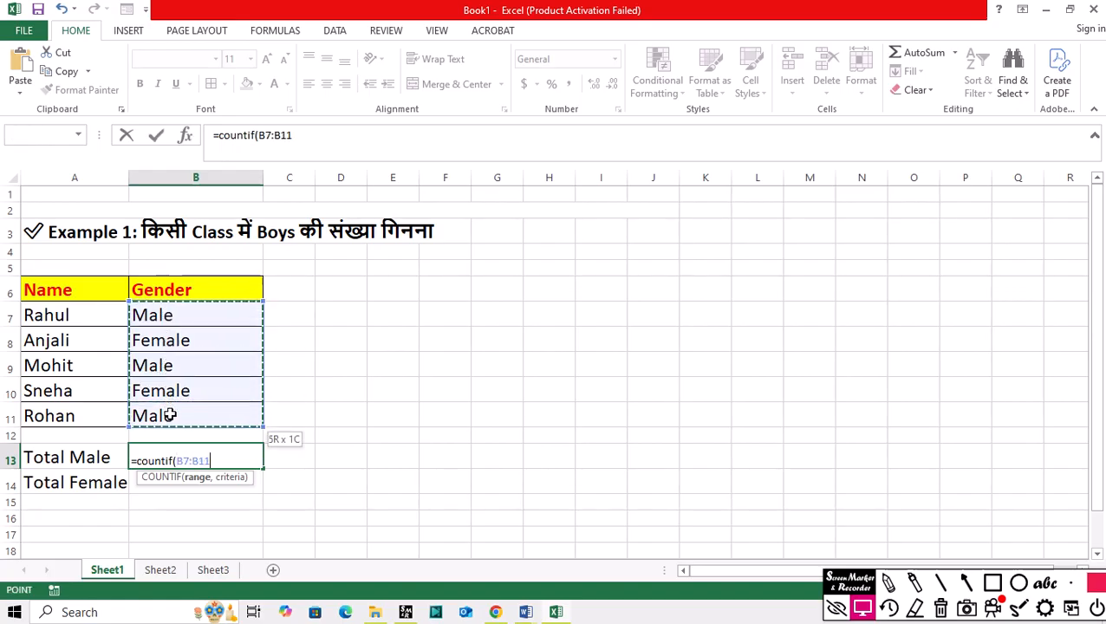
text(,)
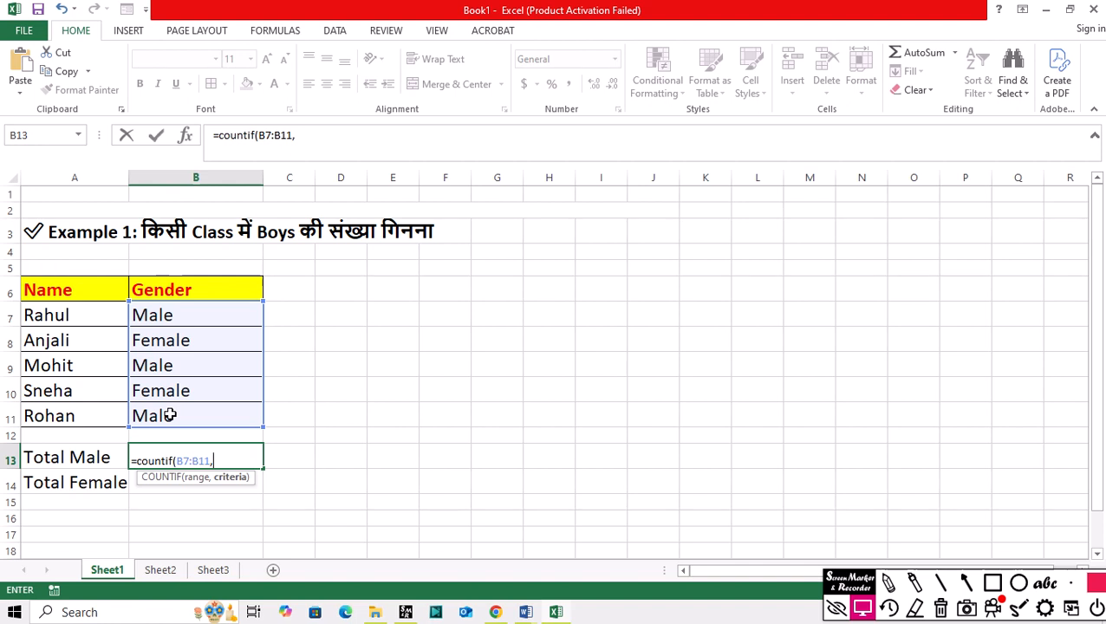
text("Male"))
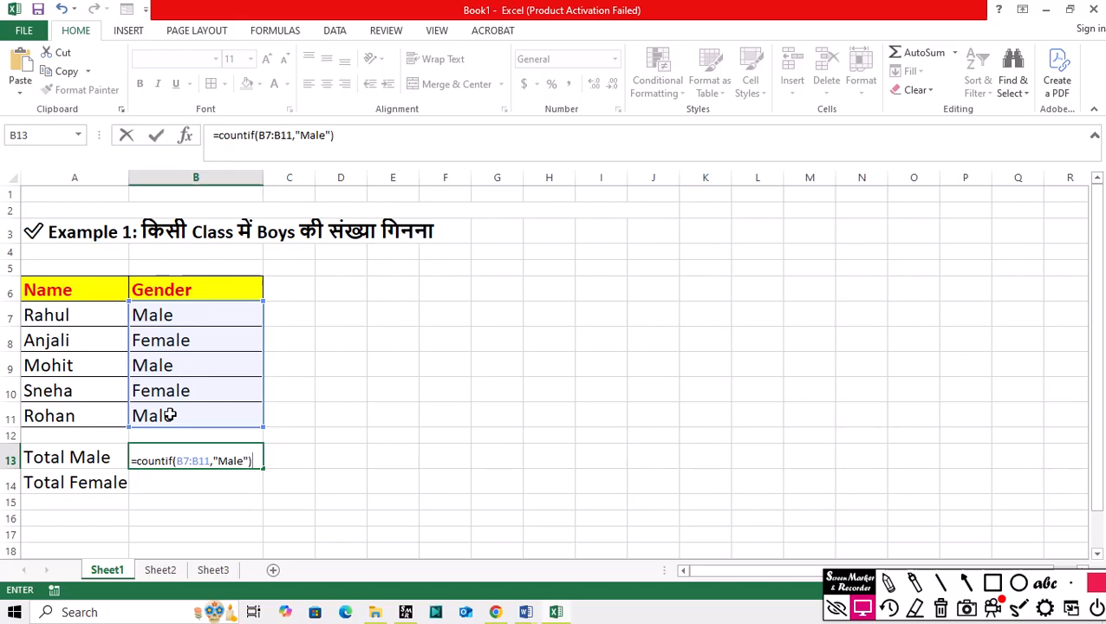
key(Return)
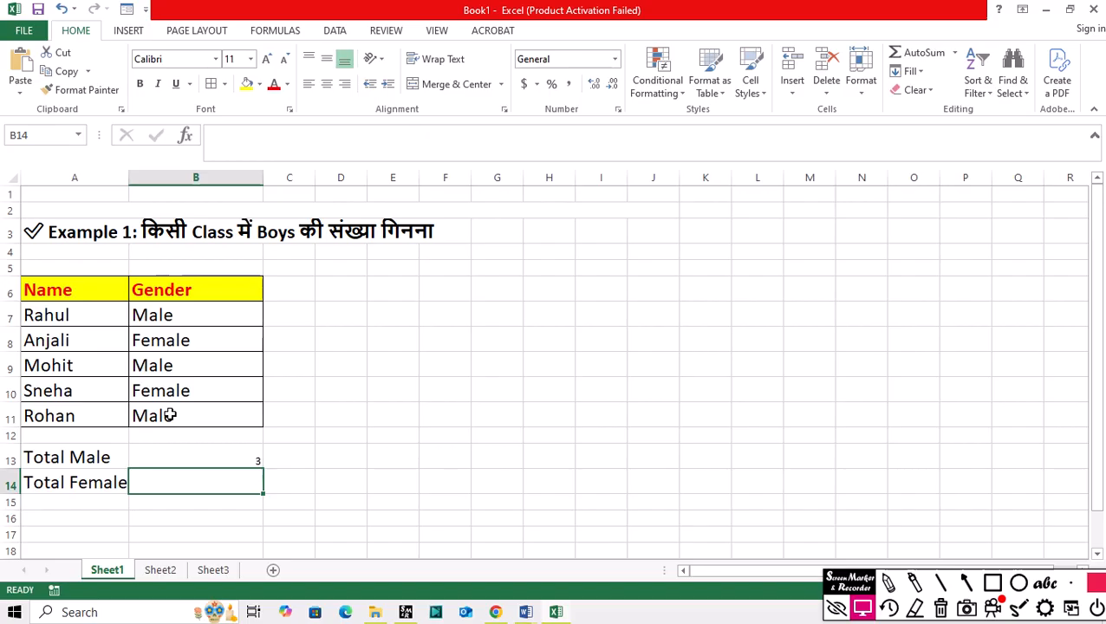
- Format the Total Male result in B13 as bold with font size 22
click(209, 463)
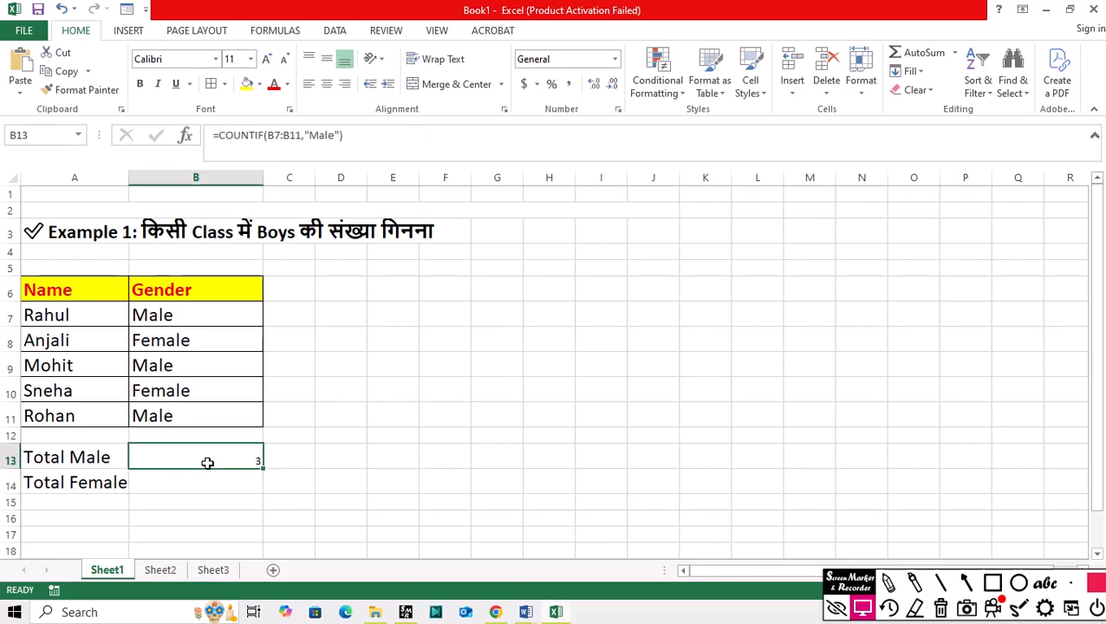
click(139, 83)
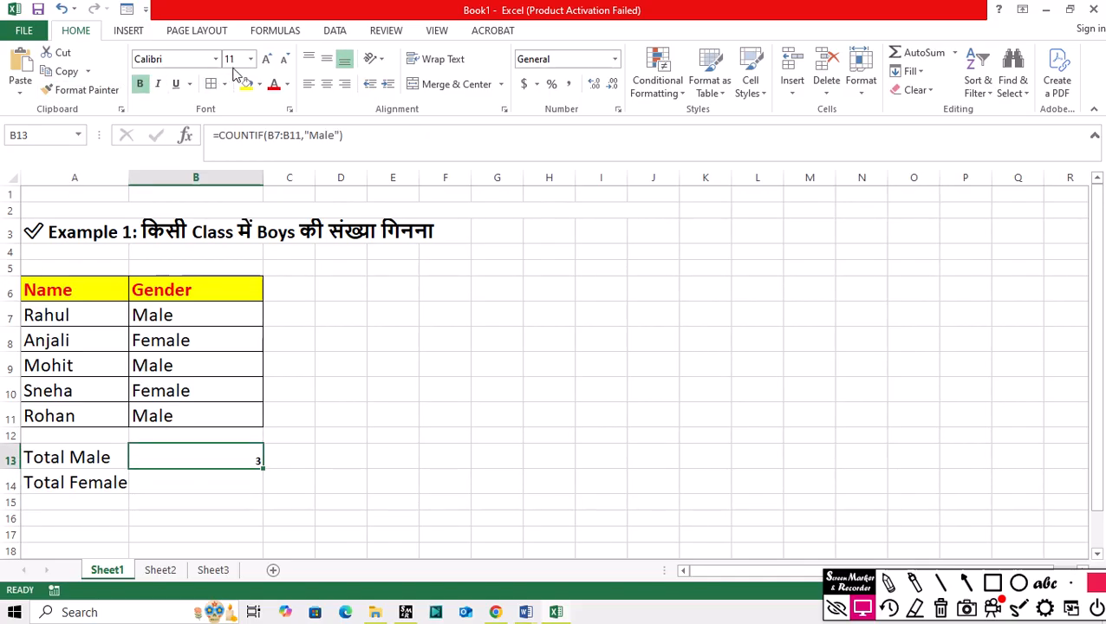
click(267, 58)
click(267, 59)
click(267, 59)
click(267, 59)
click(267, 59)
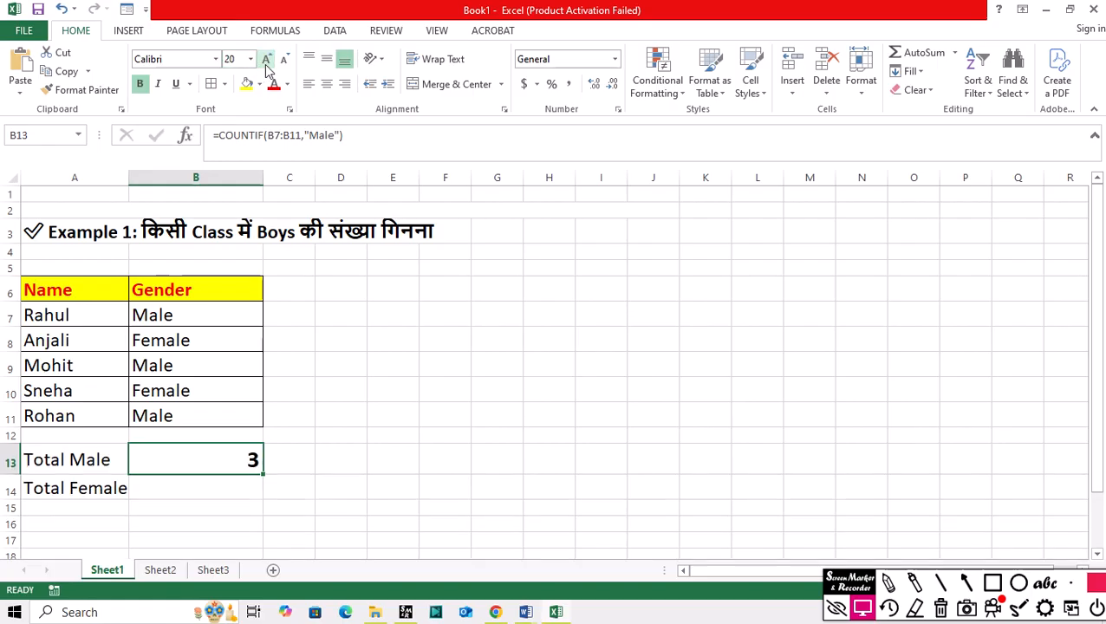
click(267, 59)
click(340, 412)
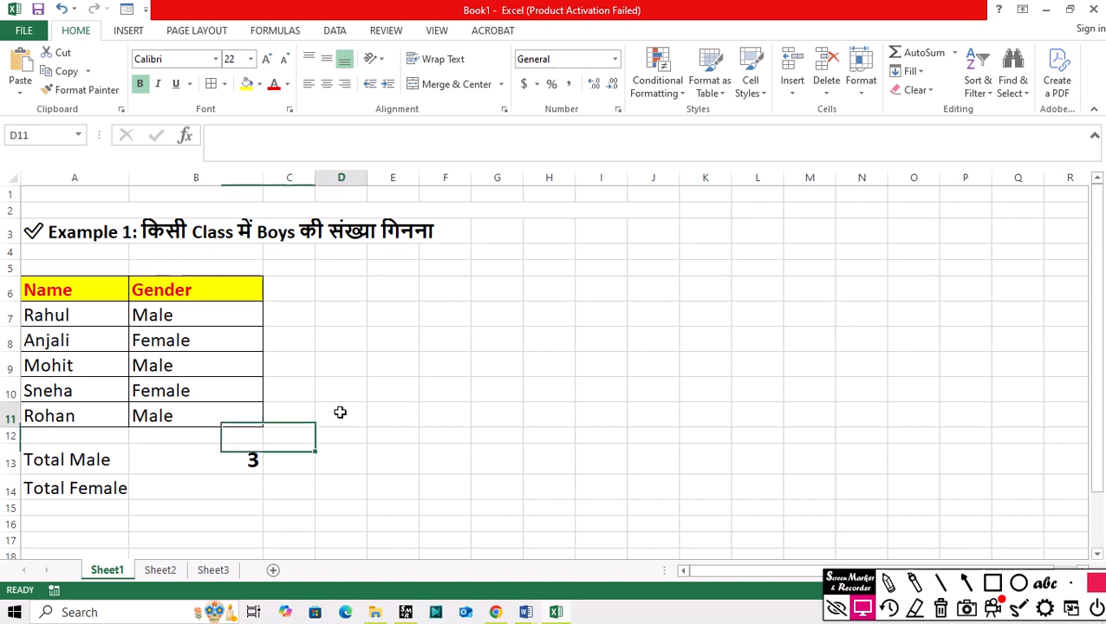
- On Sheet2, enter =COUNTIF(A6:A9,"Mobile") in cell B12 to count the Mobile entries in the Product column
click(159, 570)
click(303, 380)
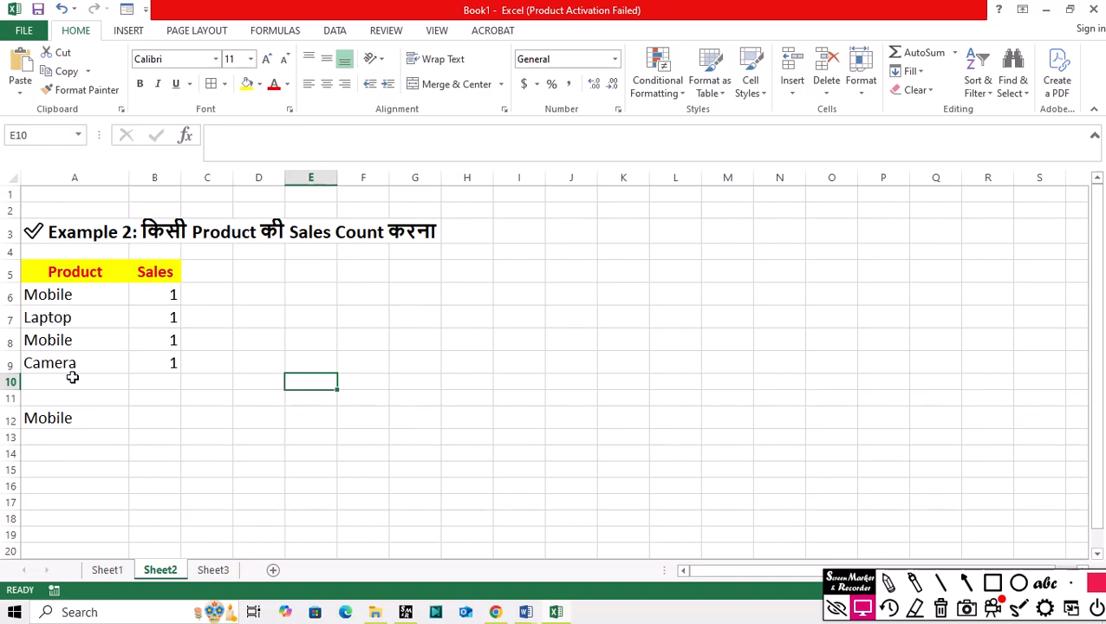
click(355, 441)
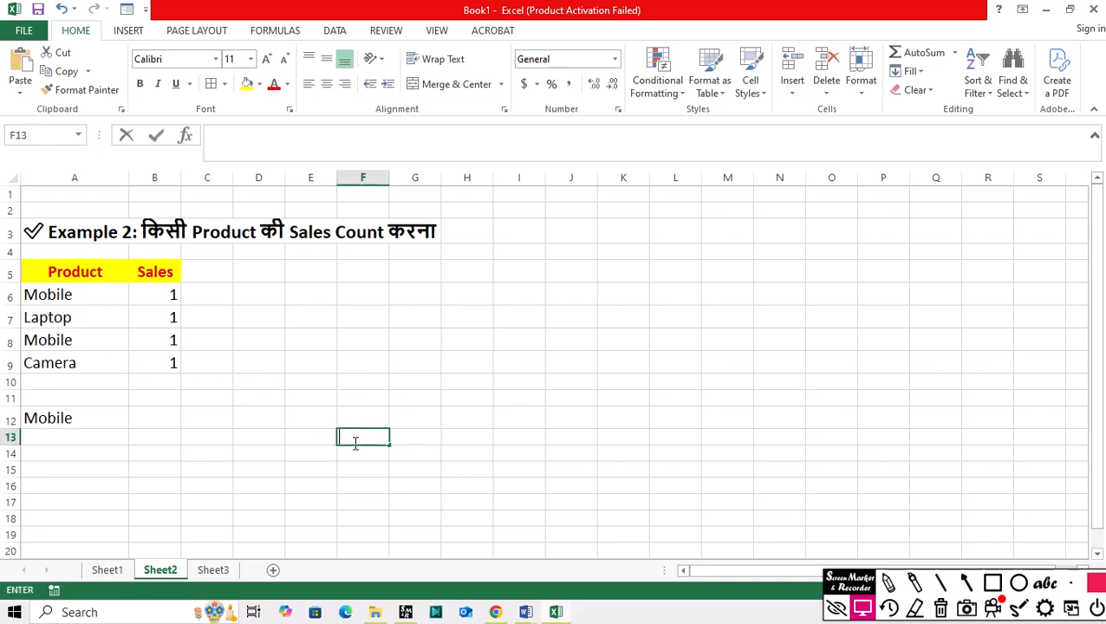
click(74, 419)
click(156, 420)
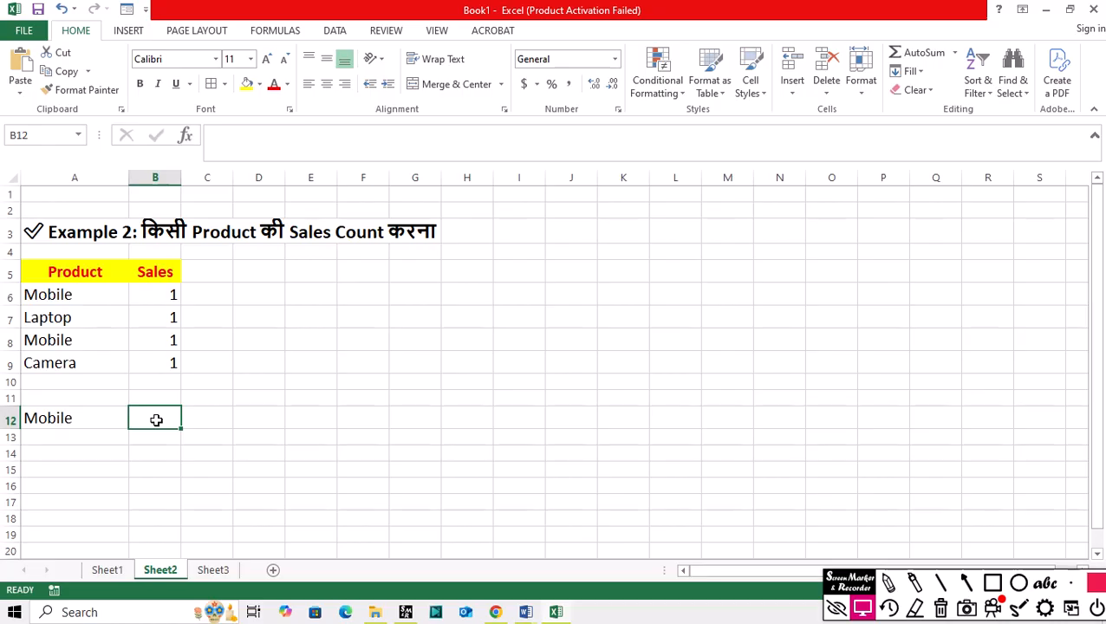
text(=)
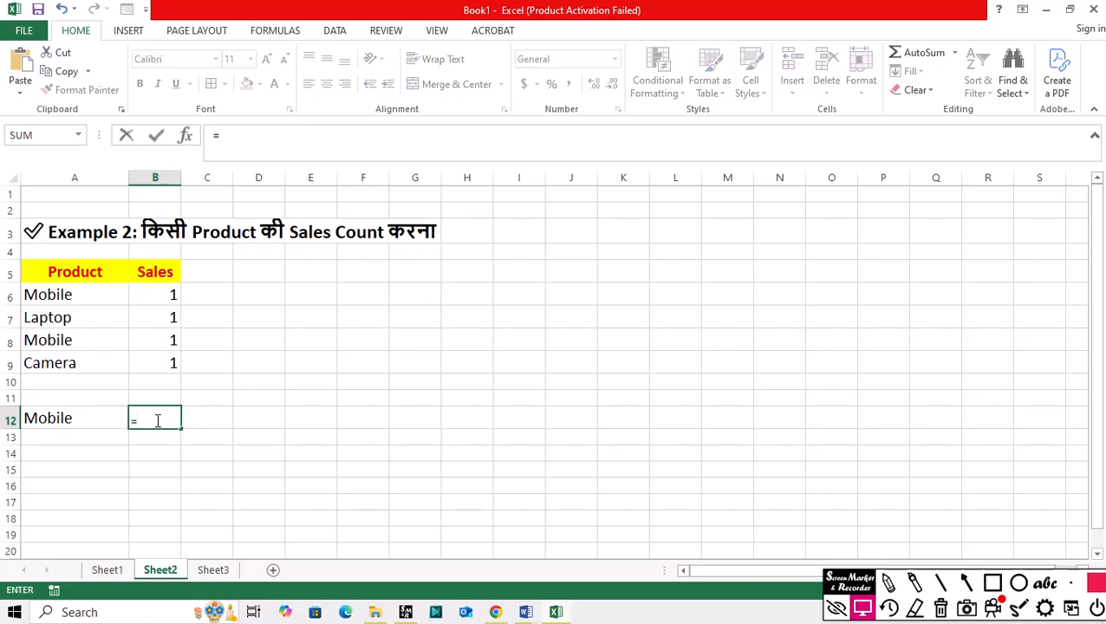
text(cou)
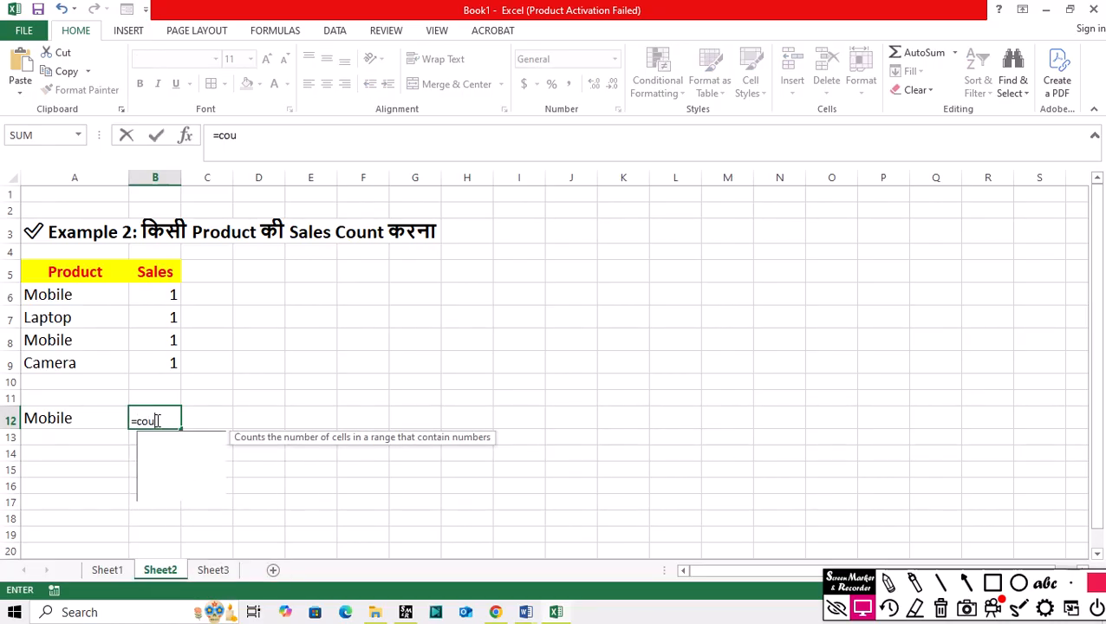
text(ntif()
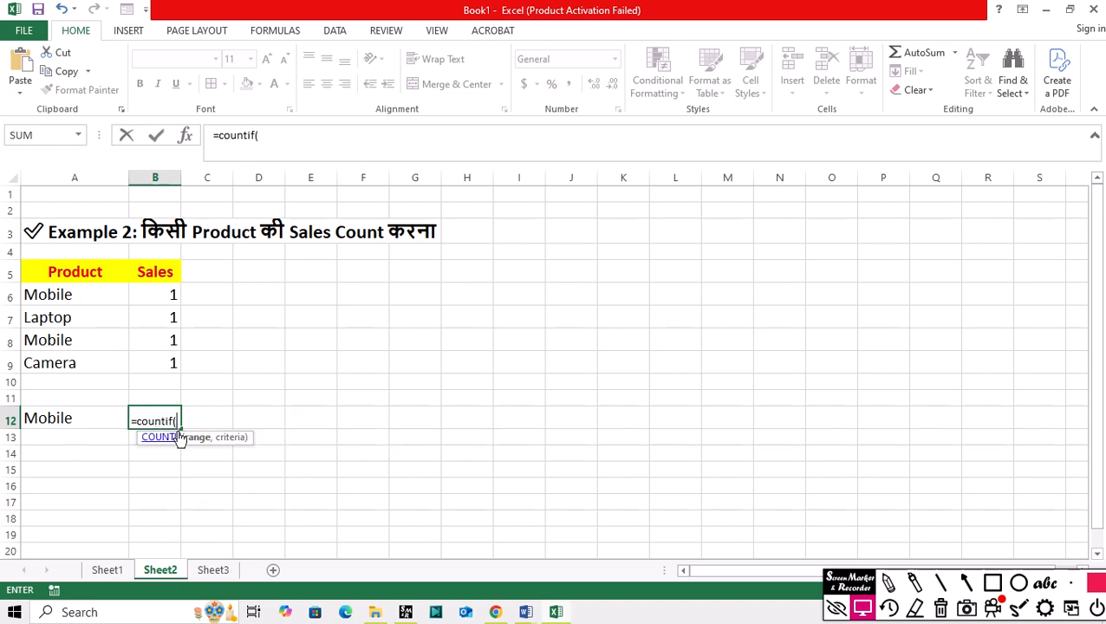
click(54, 292)
drag(53, 292, 49, 356)
click(50, 359)
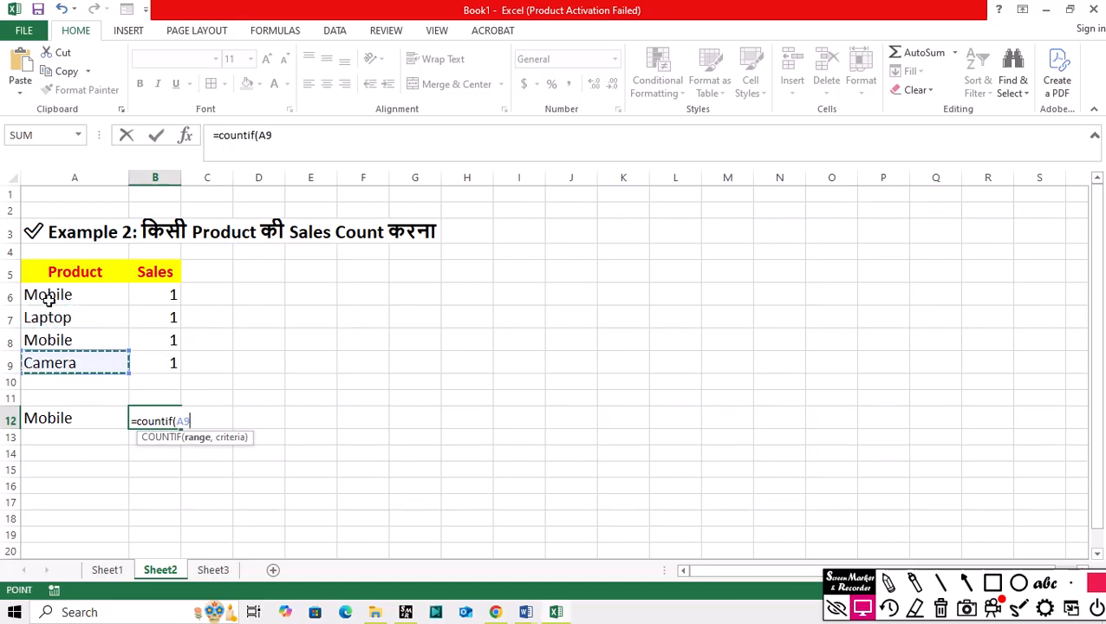
drag(47, 297, 58, 360)
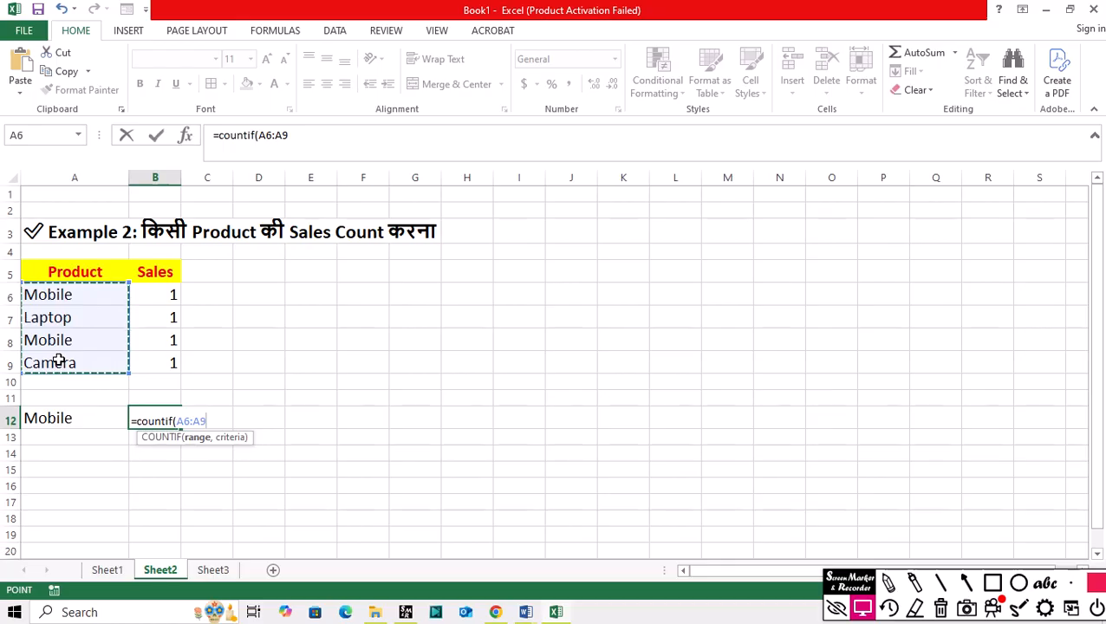
text(,)
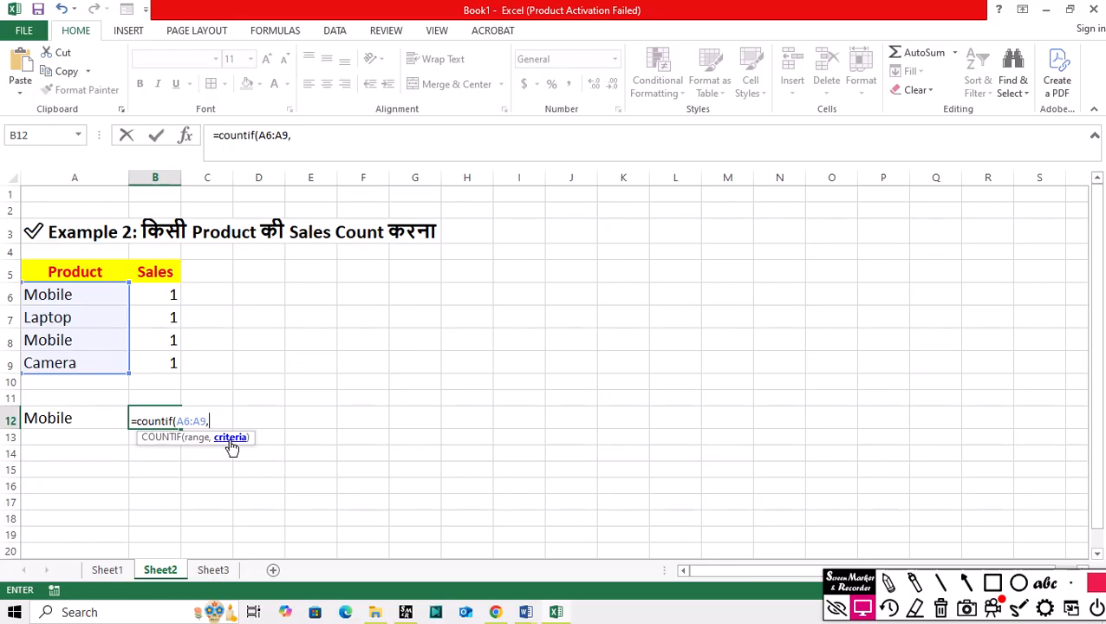
text("Mobile")
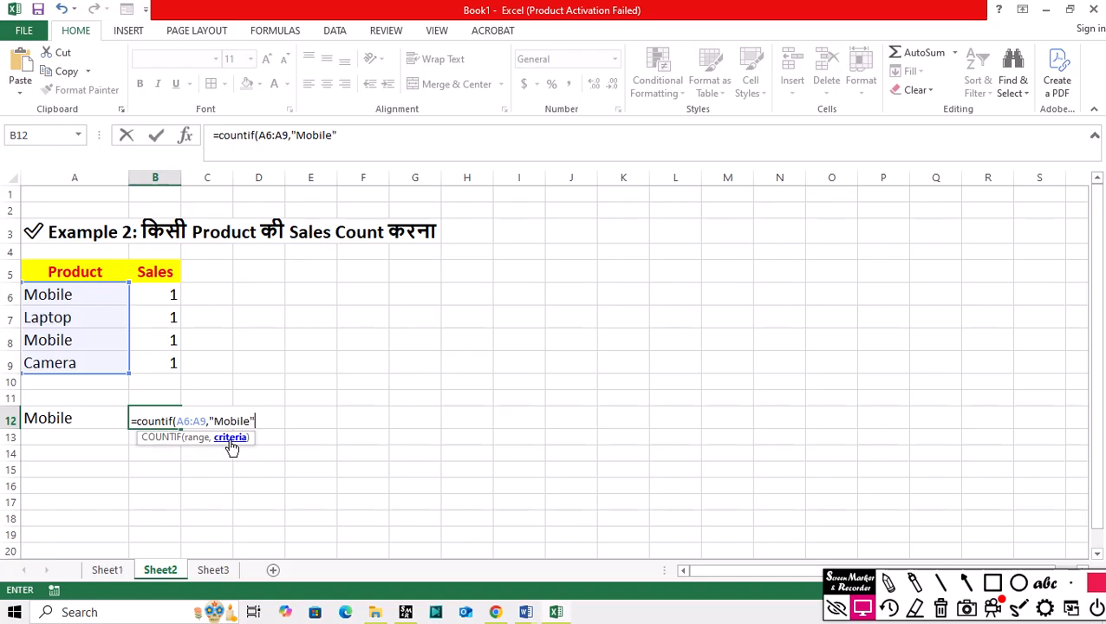
text())
key(Return)
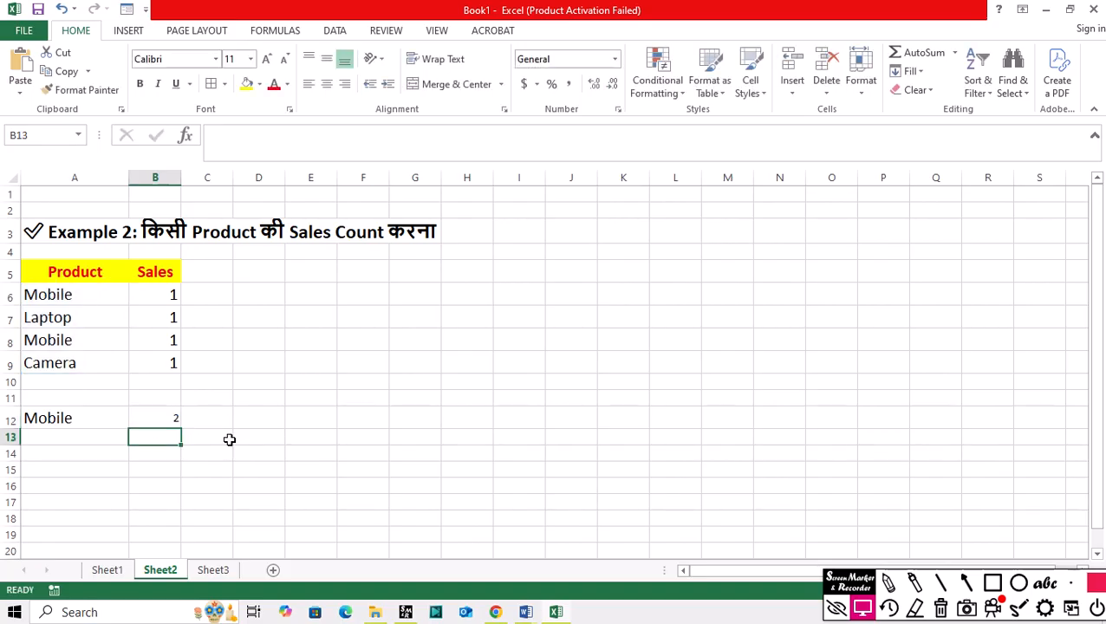
- Format the Mobile count in B12 as bold with font size 18
click(132, 418)
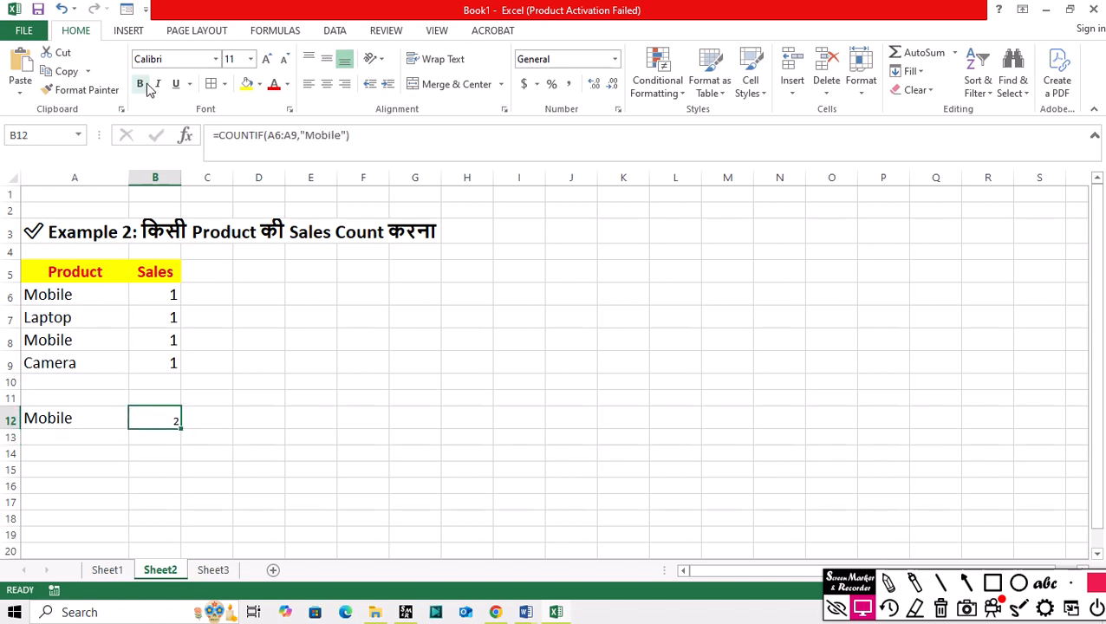
click(148, 87)
click(212, 392)
click(157, 419)
click(266, 58)
click(266, 58)
click(266, 58)
click(266, 58)
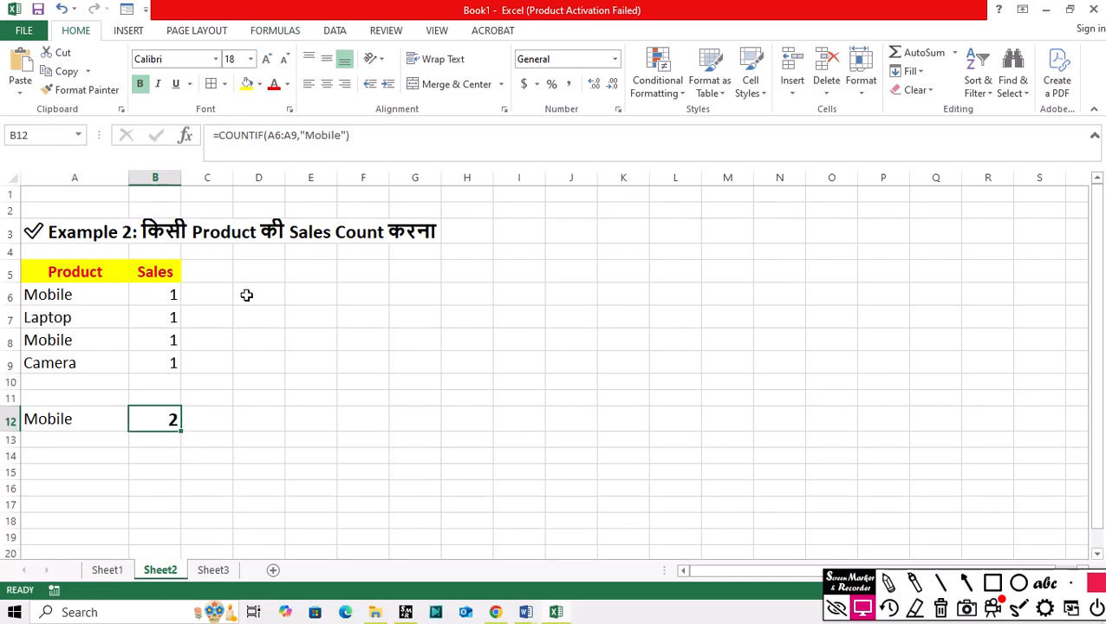
click(279, 338)
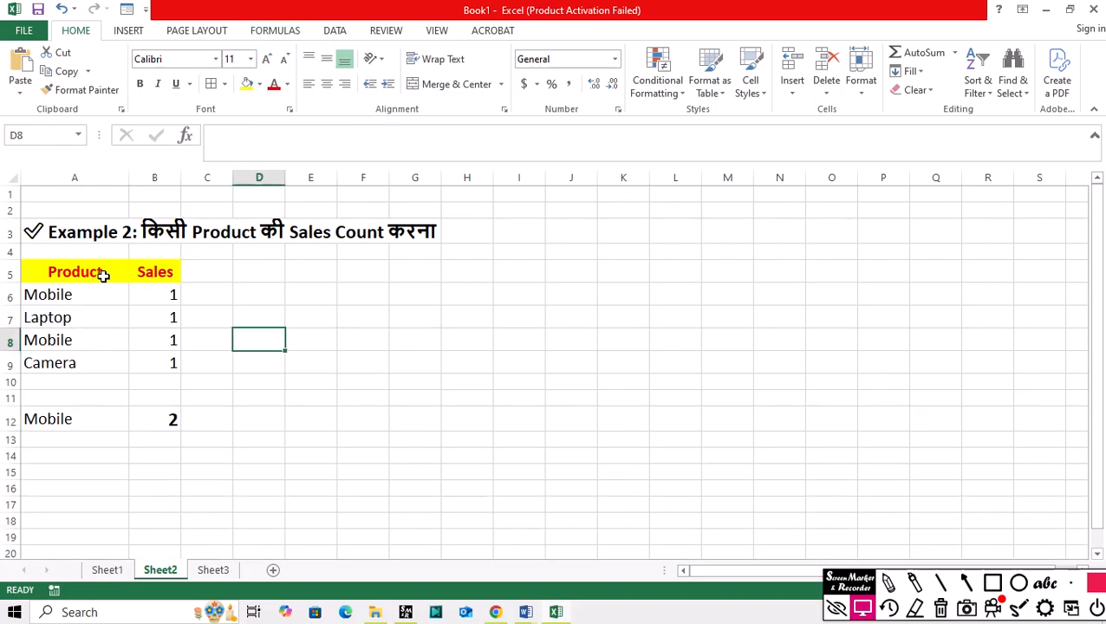
- Check the two Mobile rows in the product table against the COUNTIF formula in B12, leaving the formula as it is
click(69, 291)
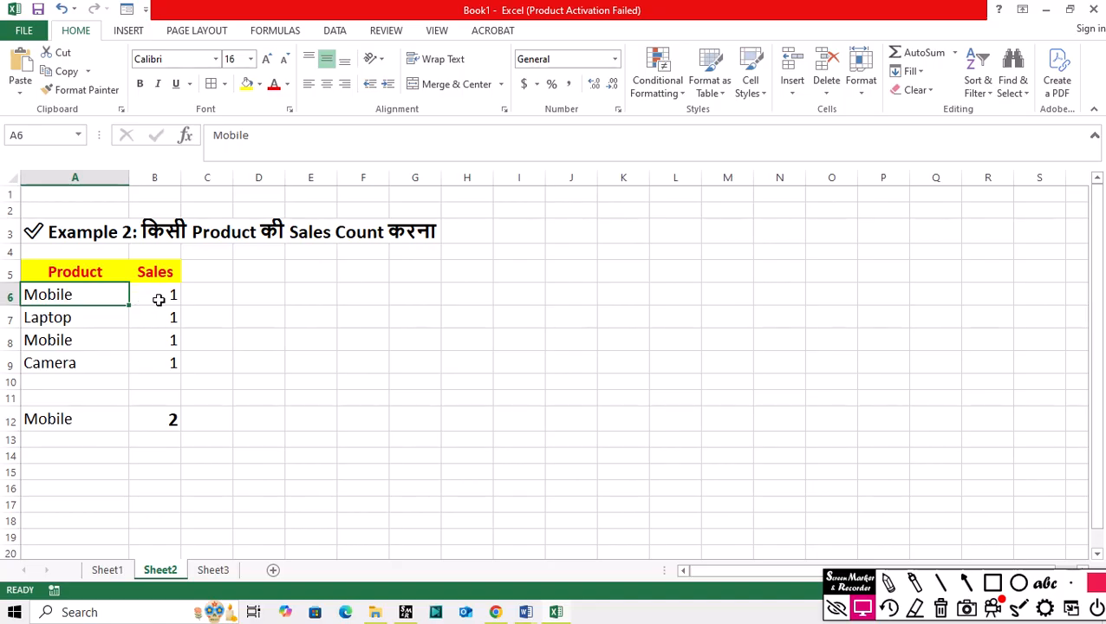
click(158, 299)
click(82, 343)
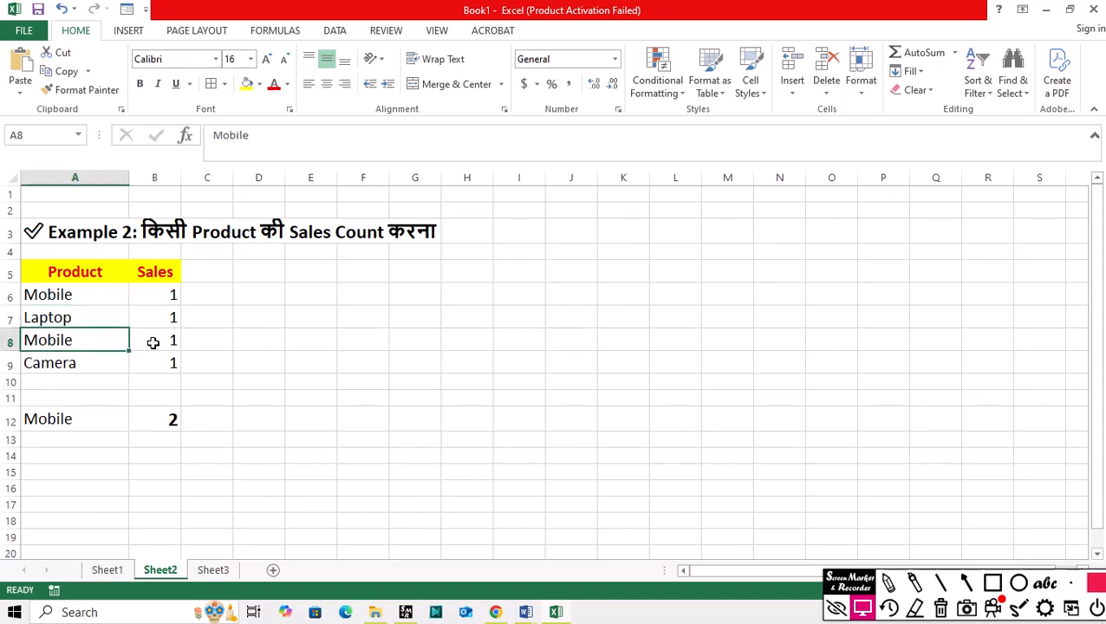
click(153, 344)
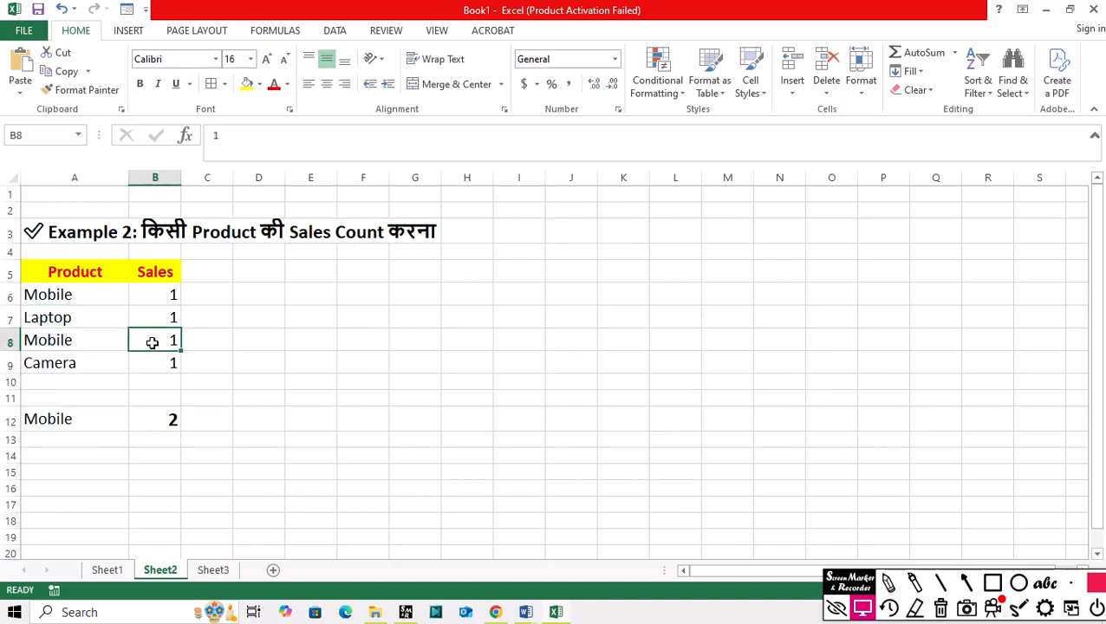
click(307, 417)
double_click(152, 421)
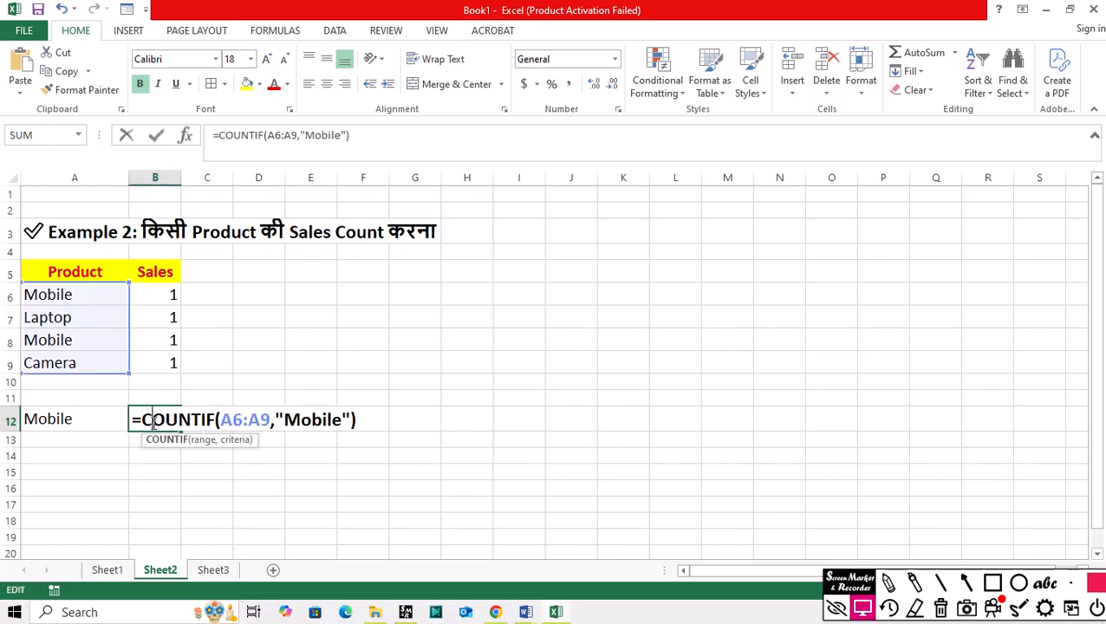
key(Return)
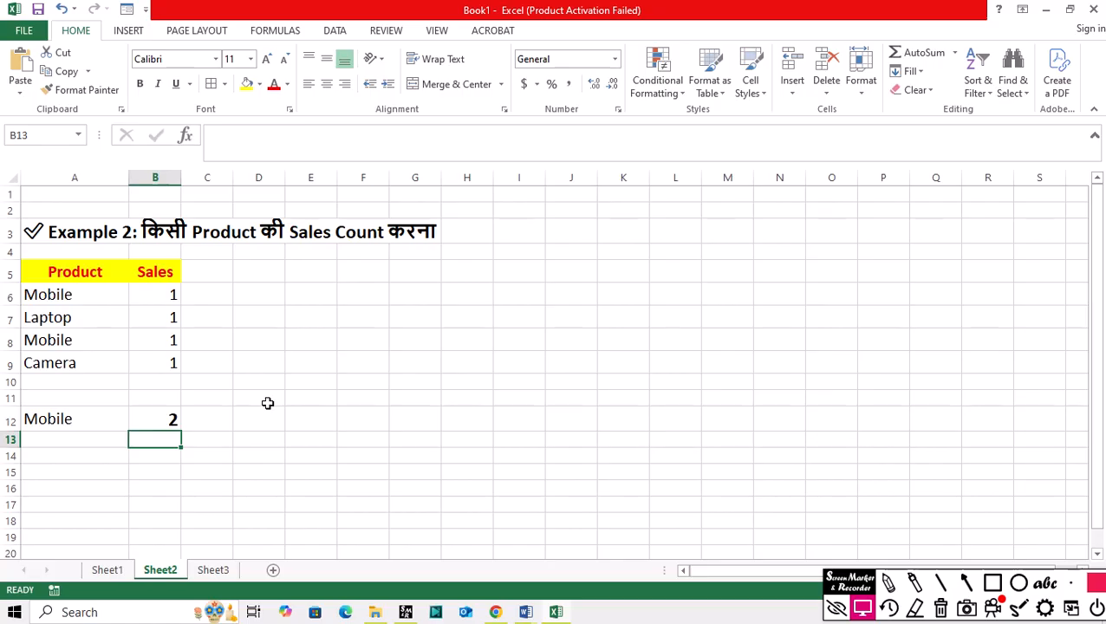
- Review the Mobile label and its COUNTIF formula on Sheet2, and the Total Male result on Sheet1
click(43, 418)
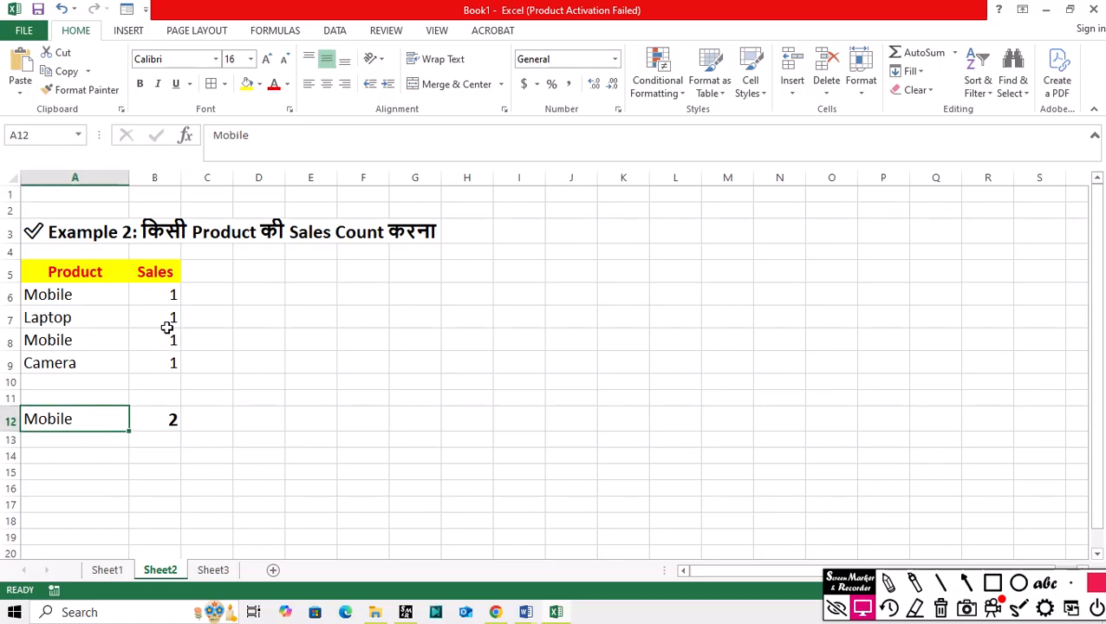
click(155, 427)
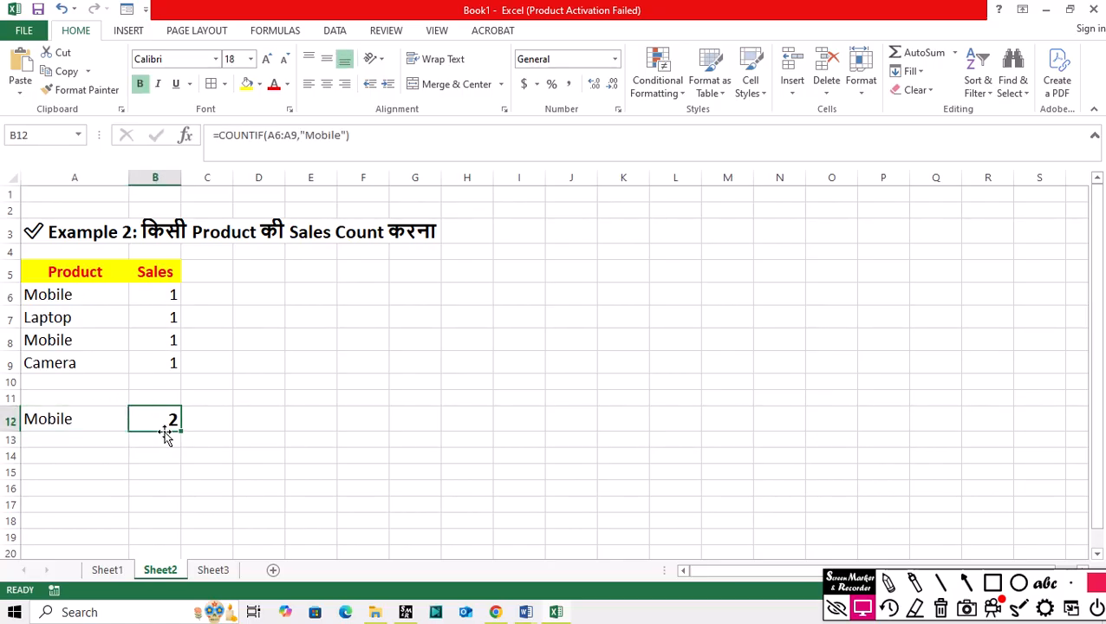
click(107, 570)
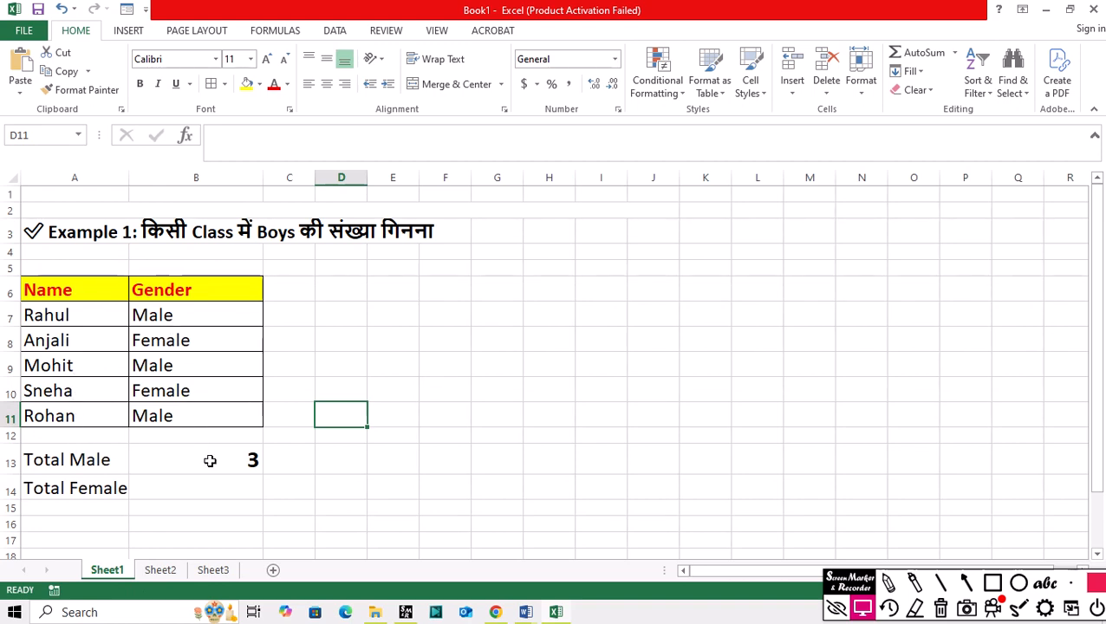
- On Sheet3, enter =COUNTIF(B4:B8,">70") in cell B10 to count the students with marks above 70
click(217, 575)
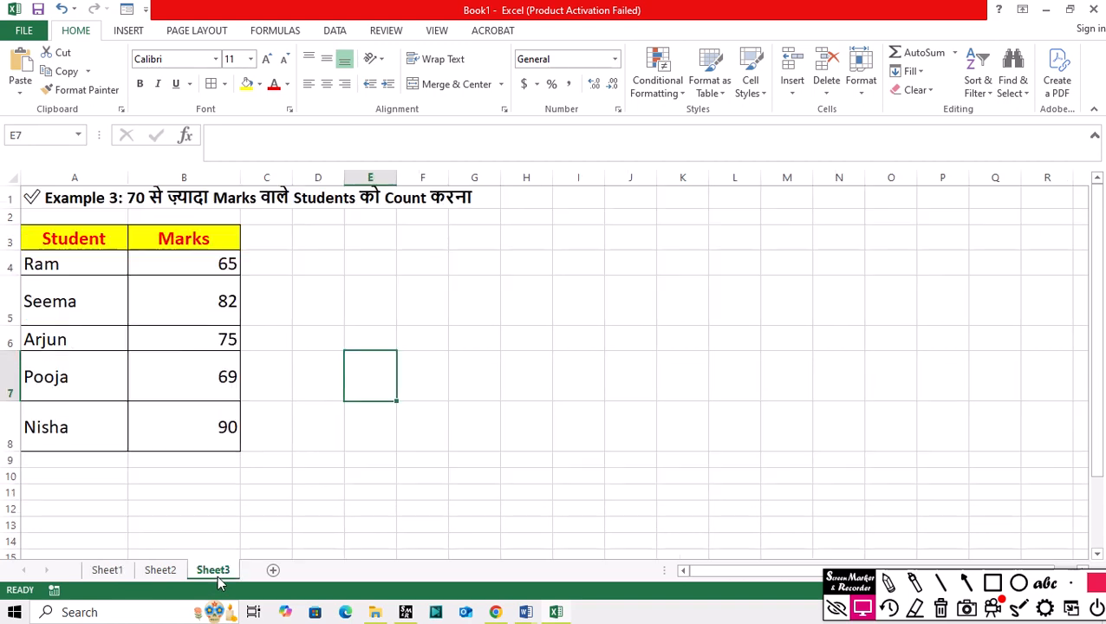
click(274, 501)
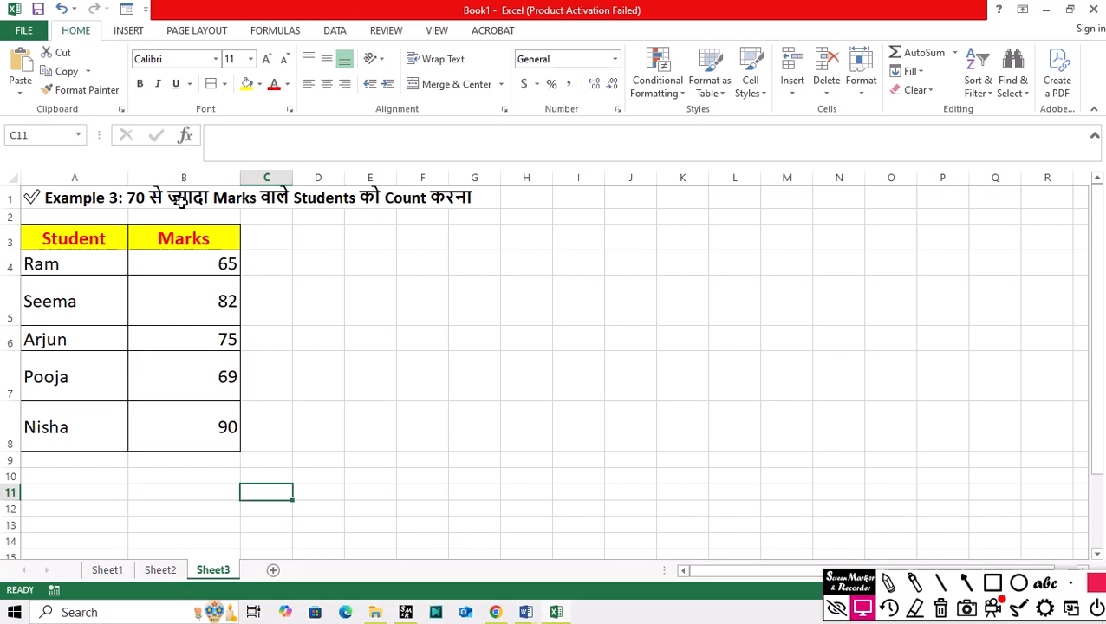
click(165, 478)
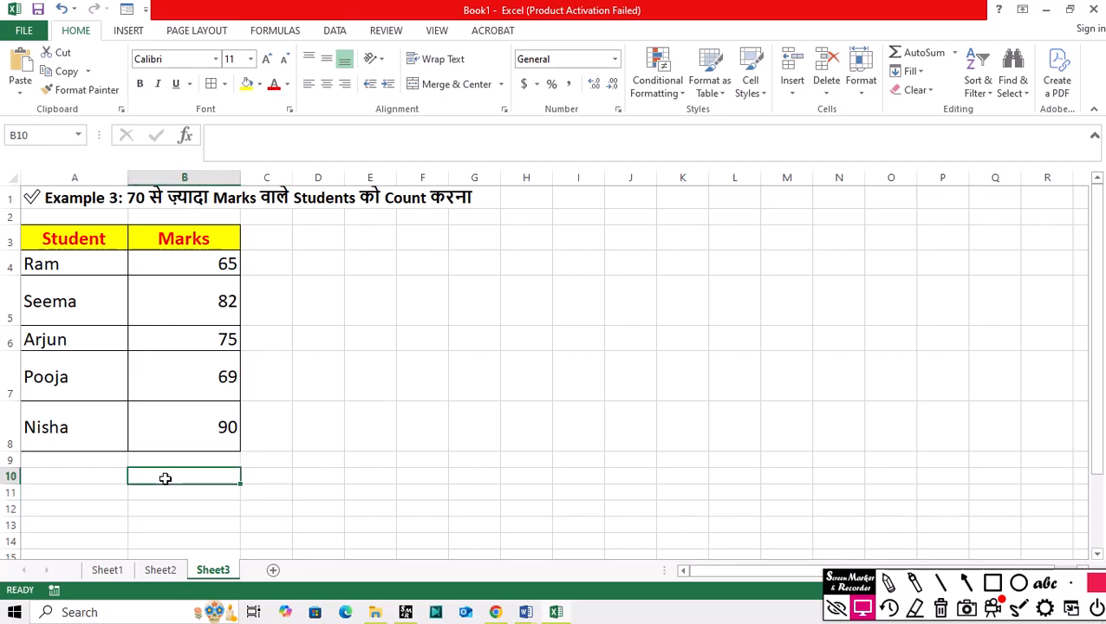
text(=)
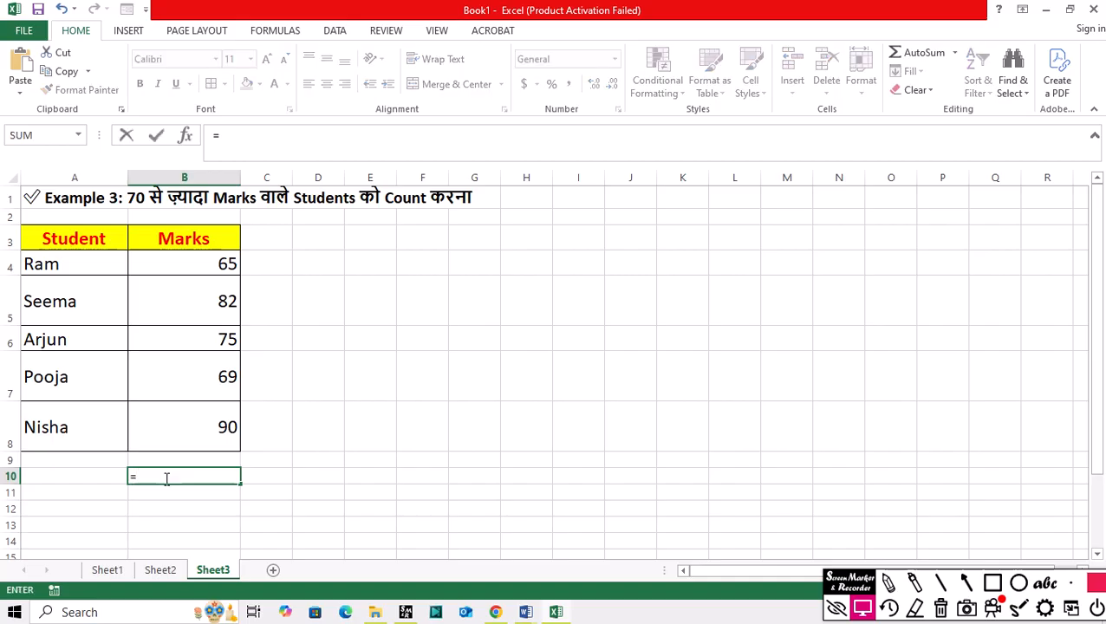
text(cou)
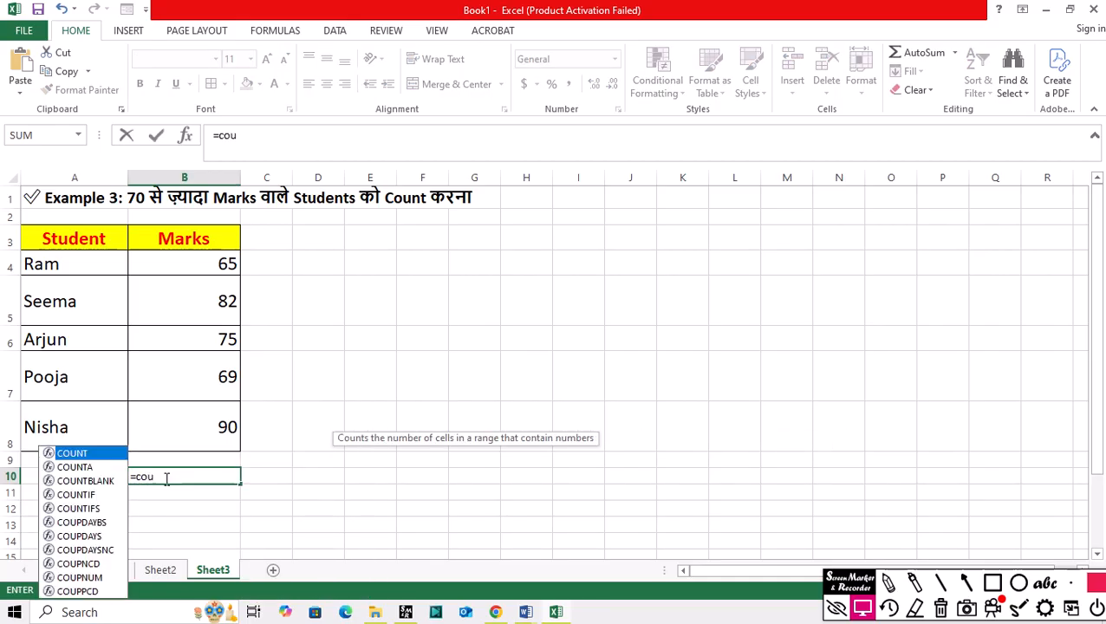
text(ntif)
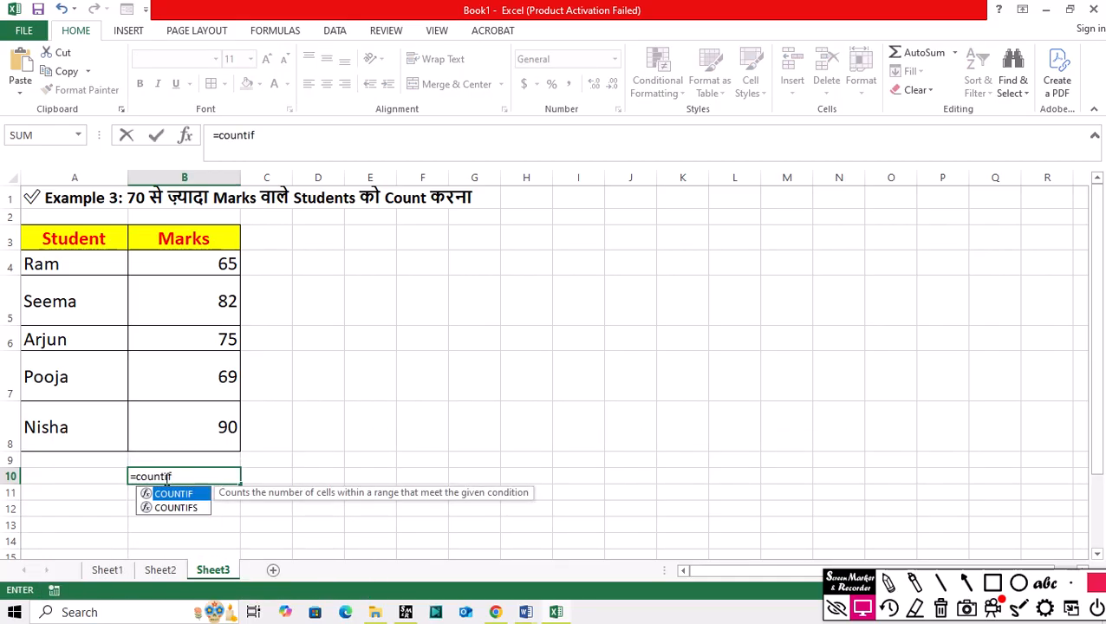
text(()
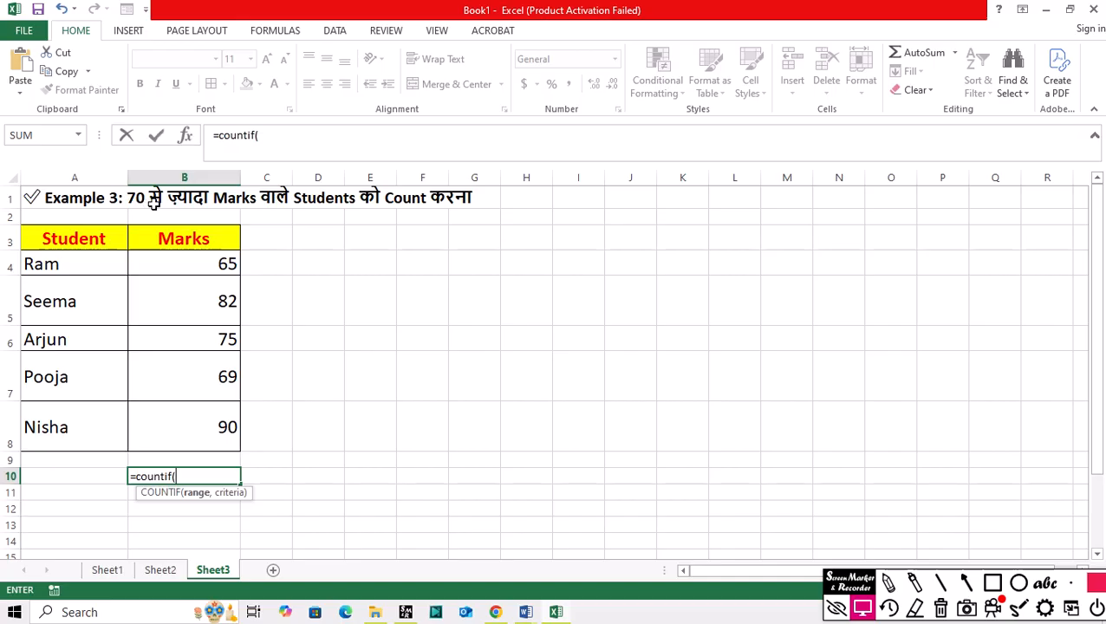
drag(163, 262, 175, 422)
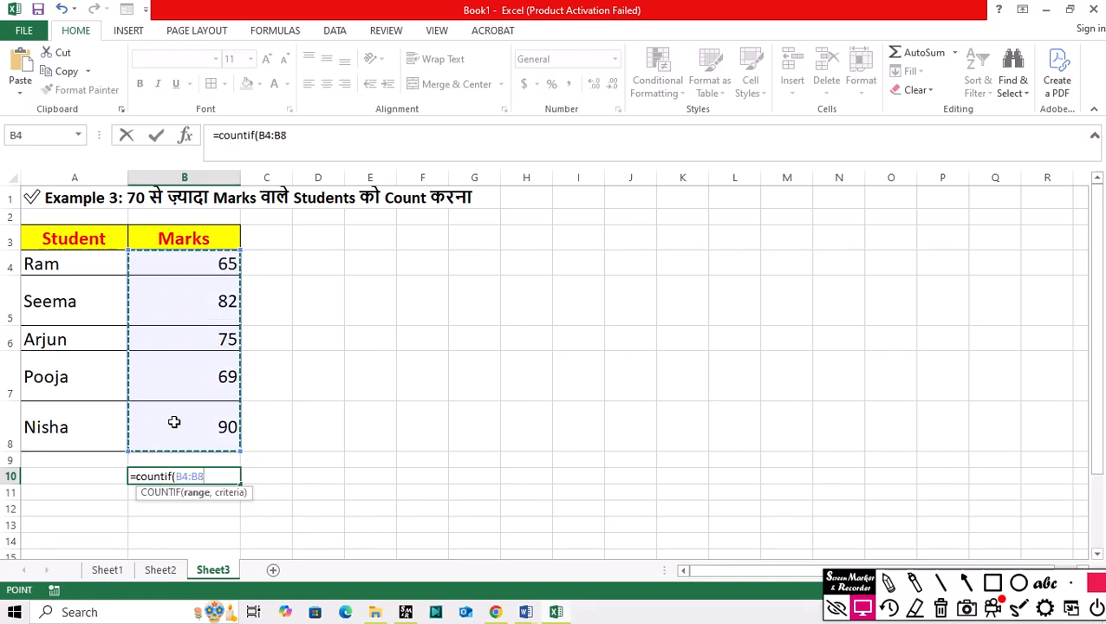
text(,)
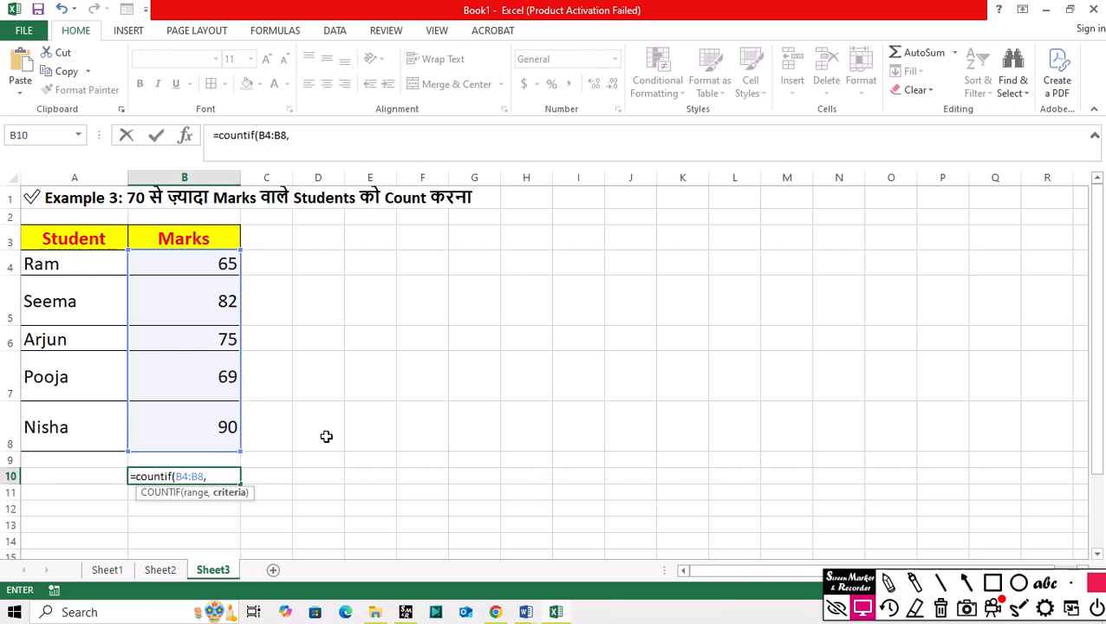
text(">70"))
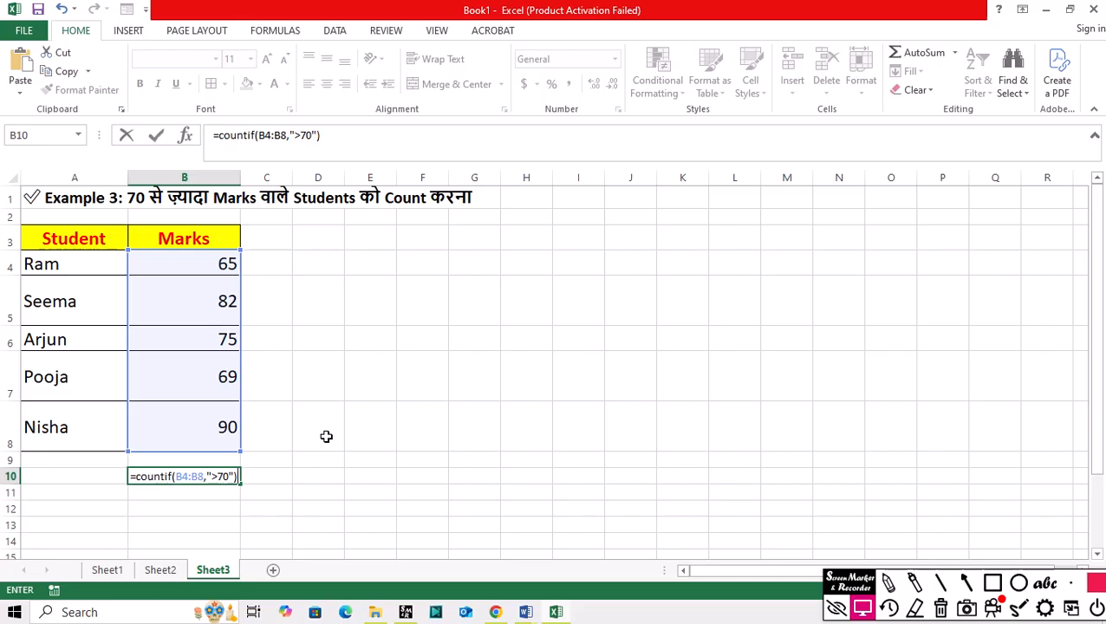
key(Return)
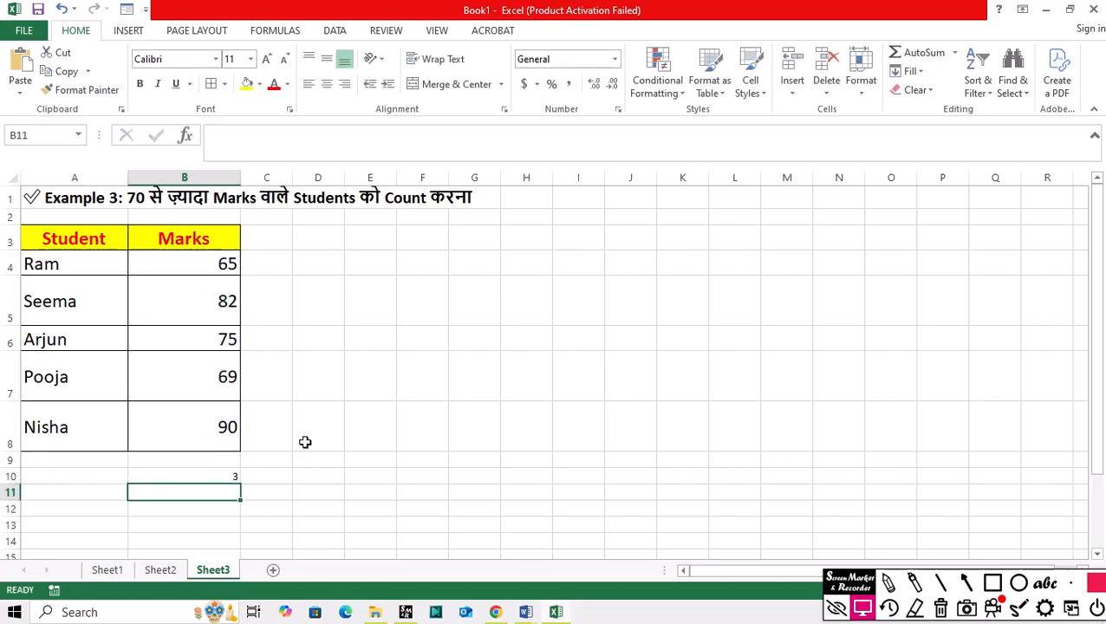
- Format the above-70 count in B10 as bold with font size 20
click(208, 476)
click(139, 83)
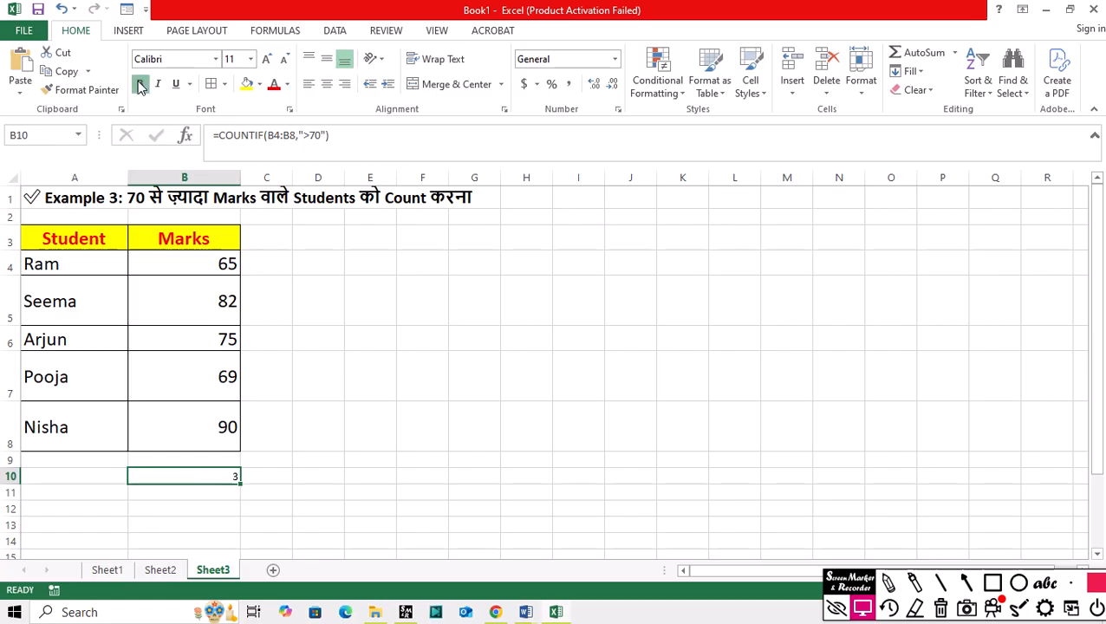
click(264, 59)
click(264, 59)
click(264, 59)
click(265, 59)
click(264, 59)
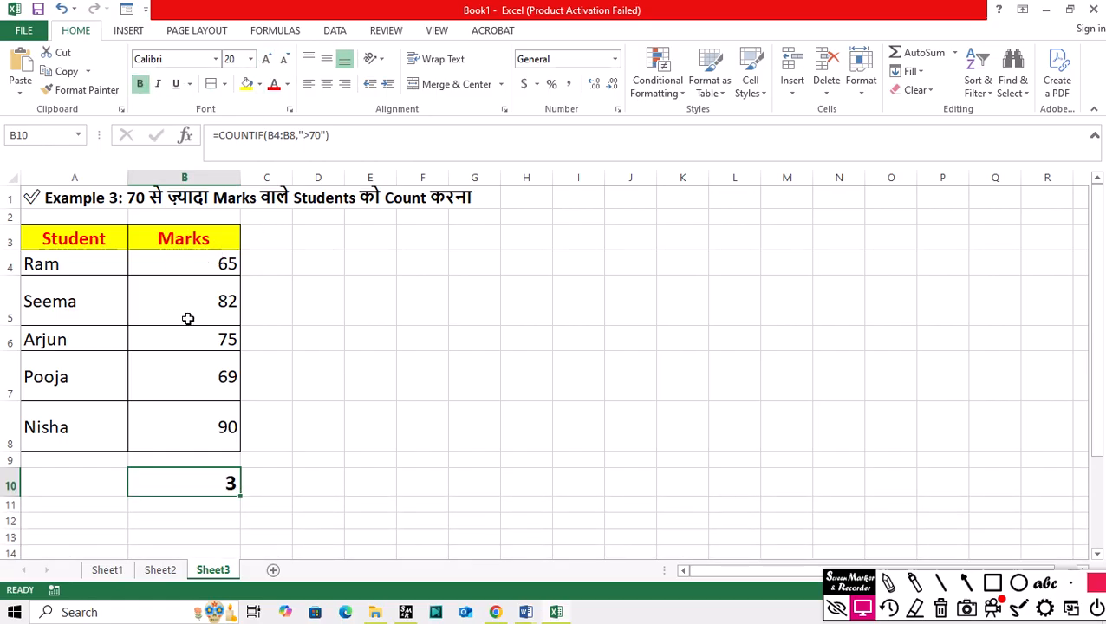
- Check each student's marks in the Sheet3 table against the >70 condition of the COUNTIF formula in B10
click(279, 421)
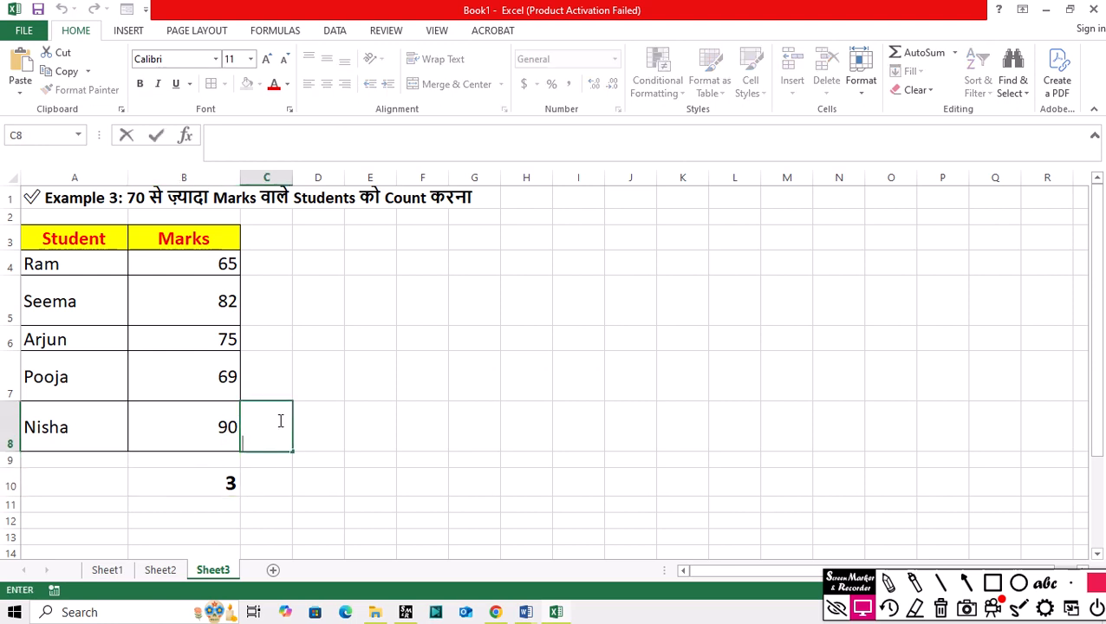
click(286, 482)
click(202, 483)
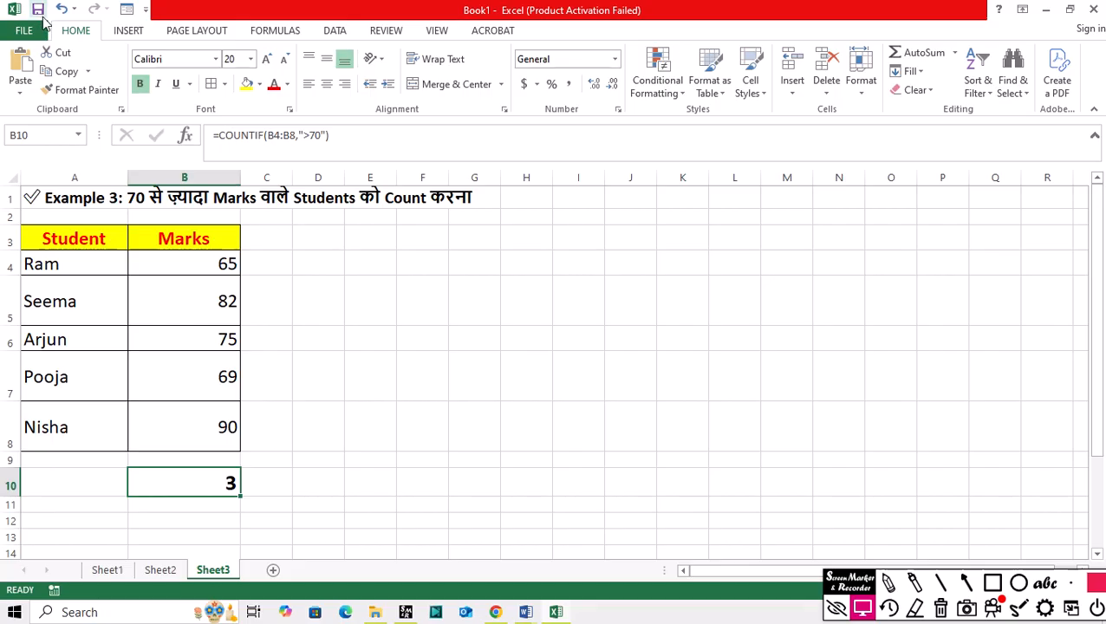
click(57, 303)
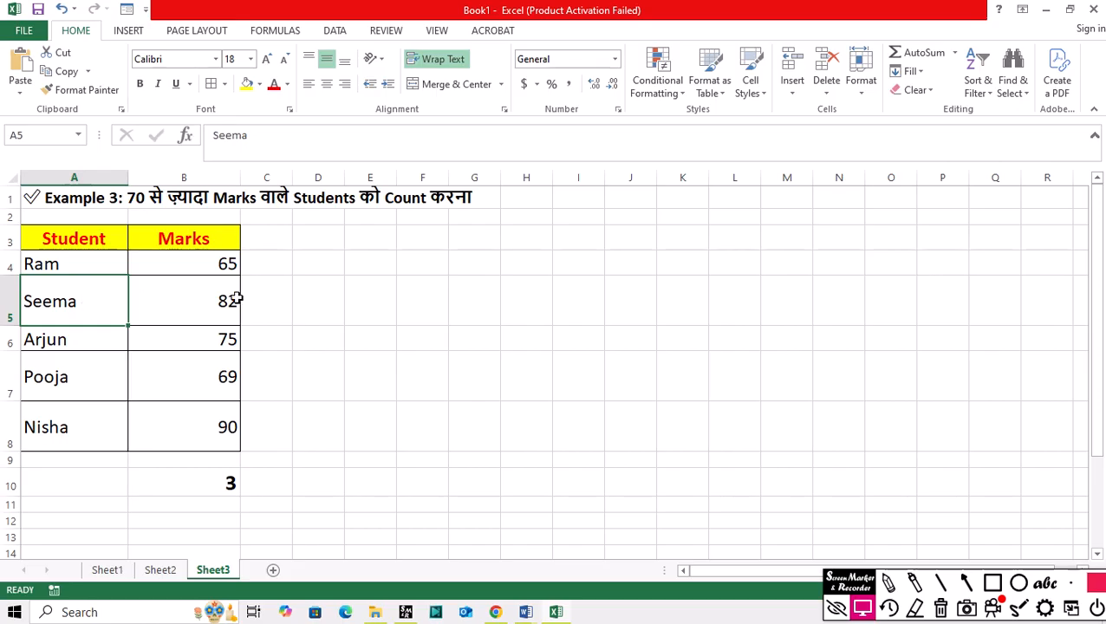
double_click(67, 331)
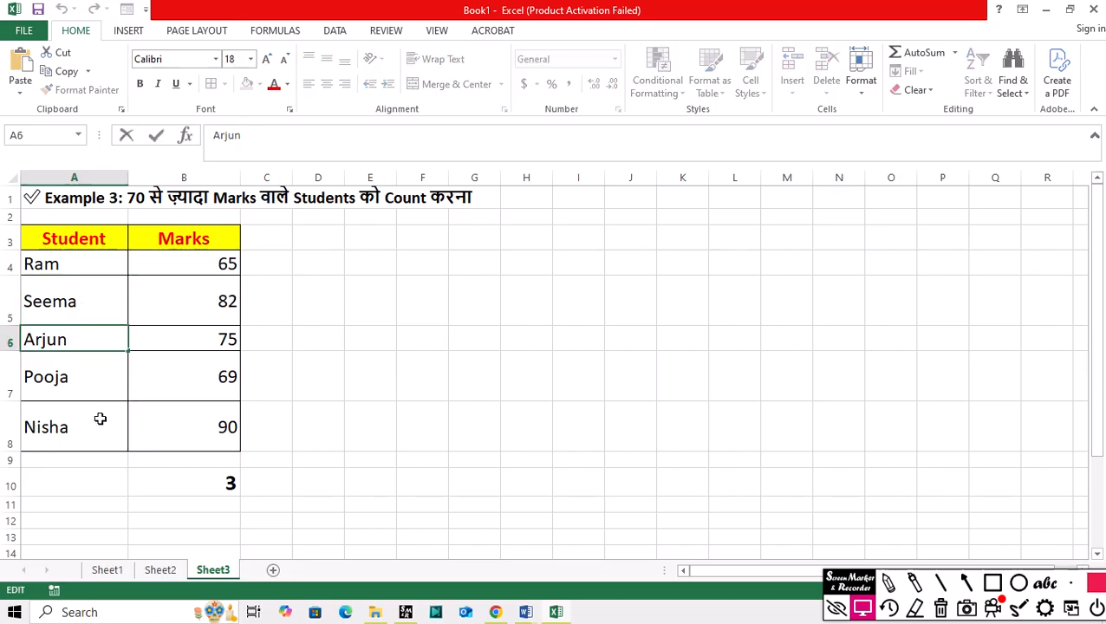
click(85, 430)
double_click(172, 422)
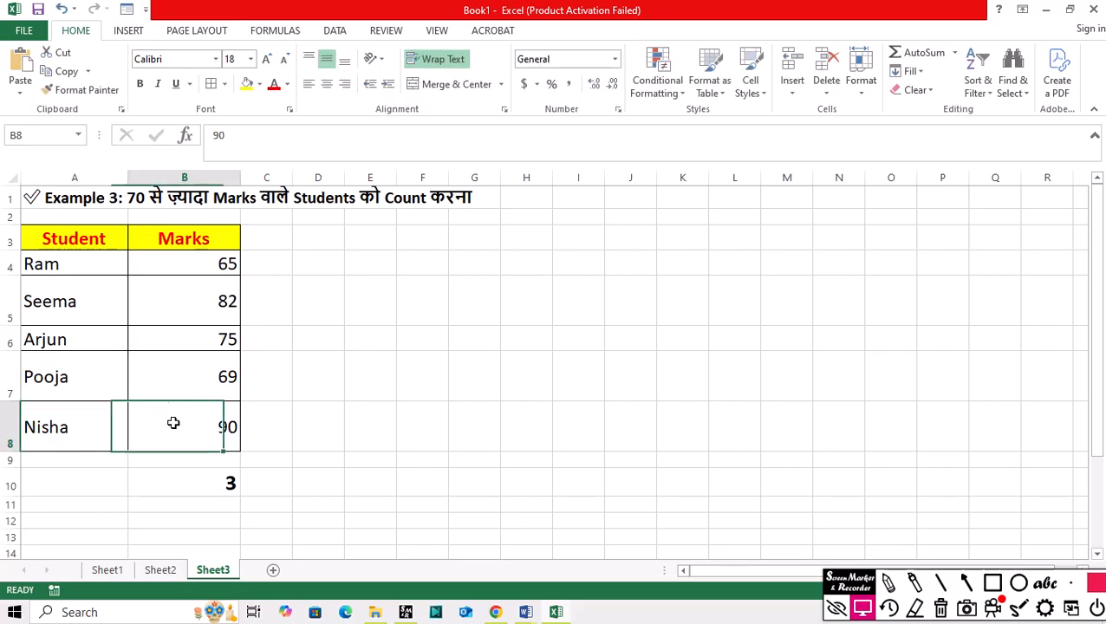
click(87, 379)
double_click(206, 379)
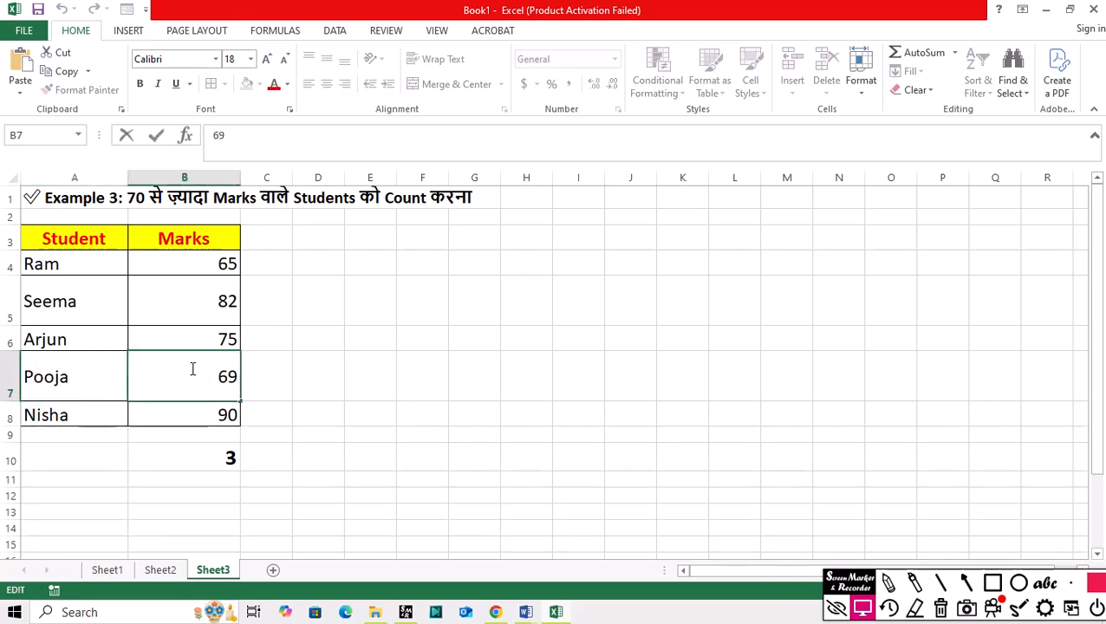
click(61, 263)
double_click(190, 261)
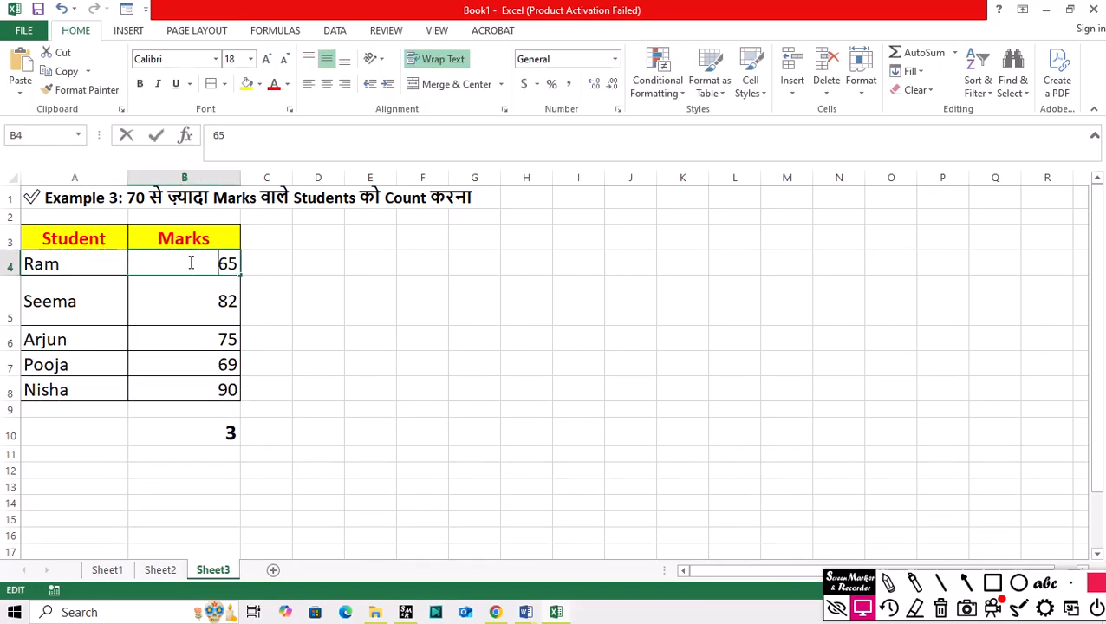
click(276, 260)
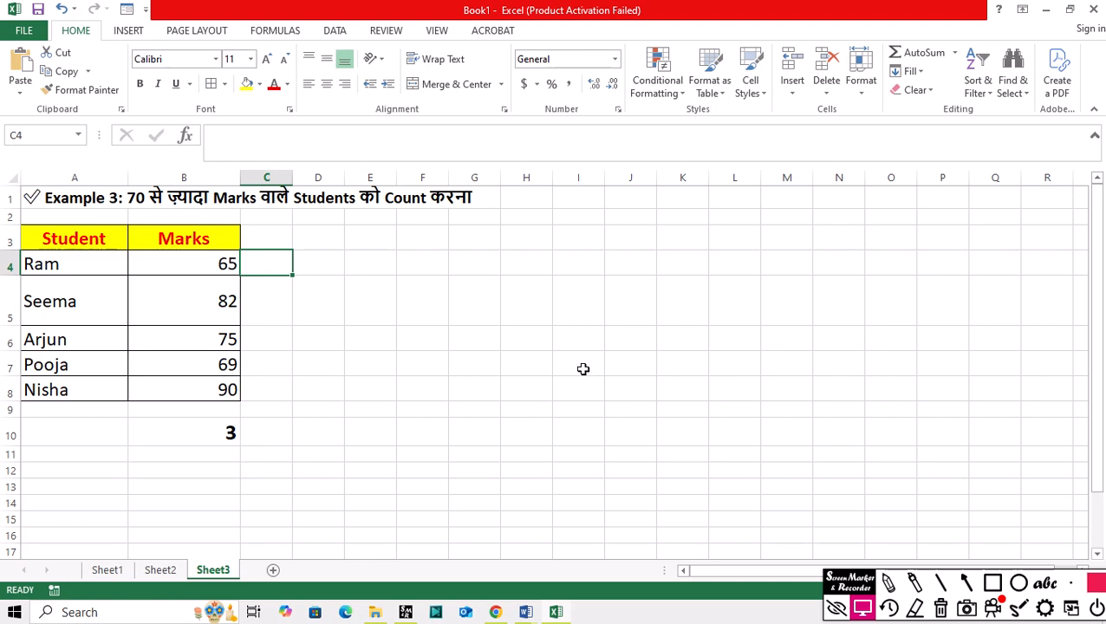
click(992, 607)
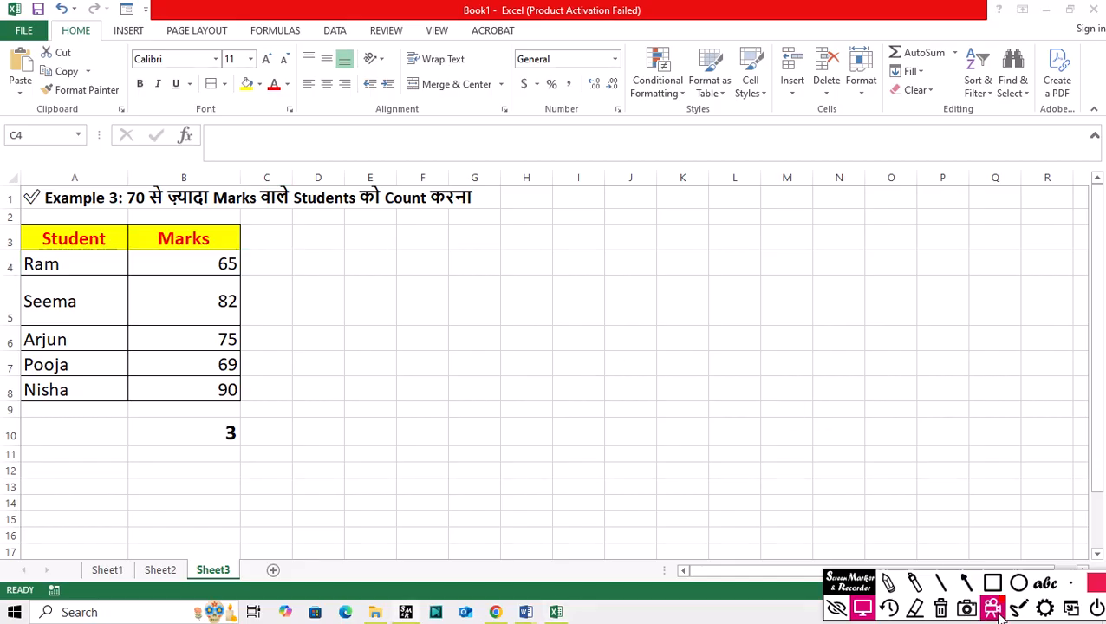